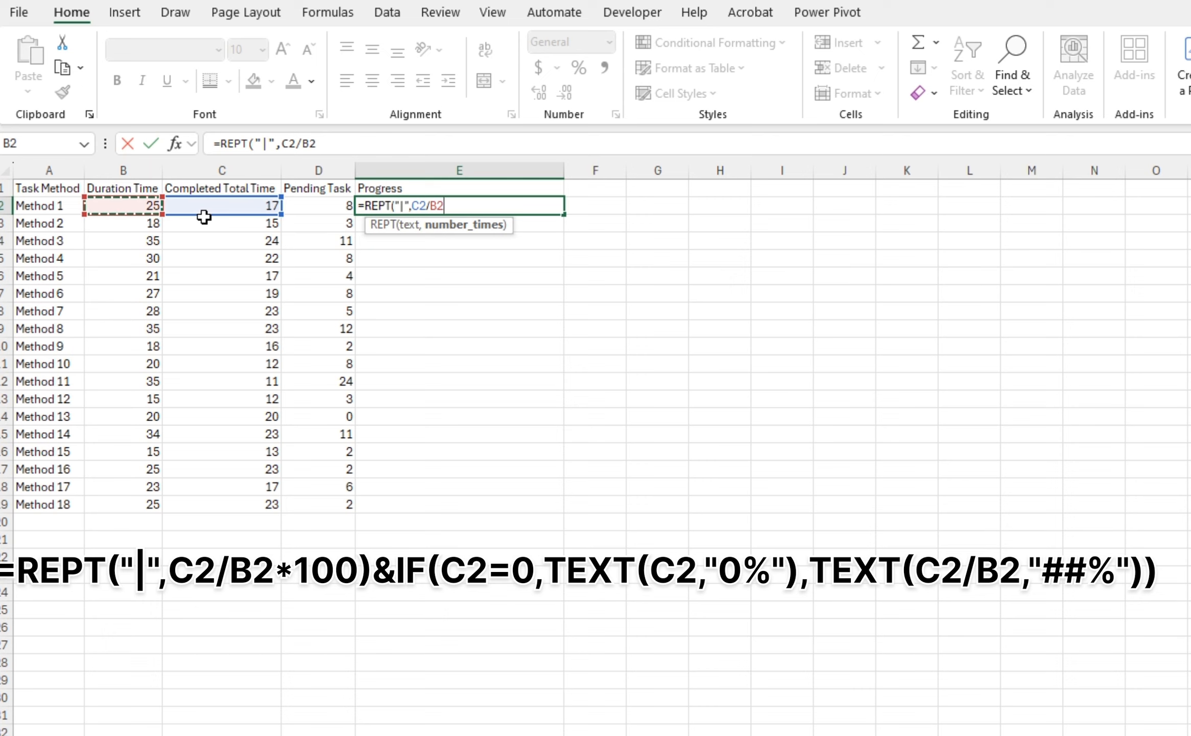
Complete the formula in E2 as =REPT("|",C2/B2*100) and enter it
text(*100)
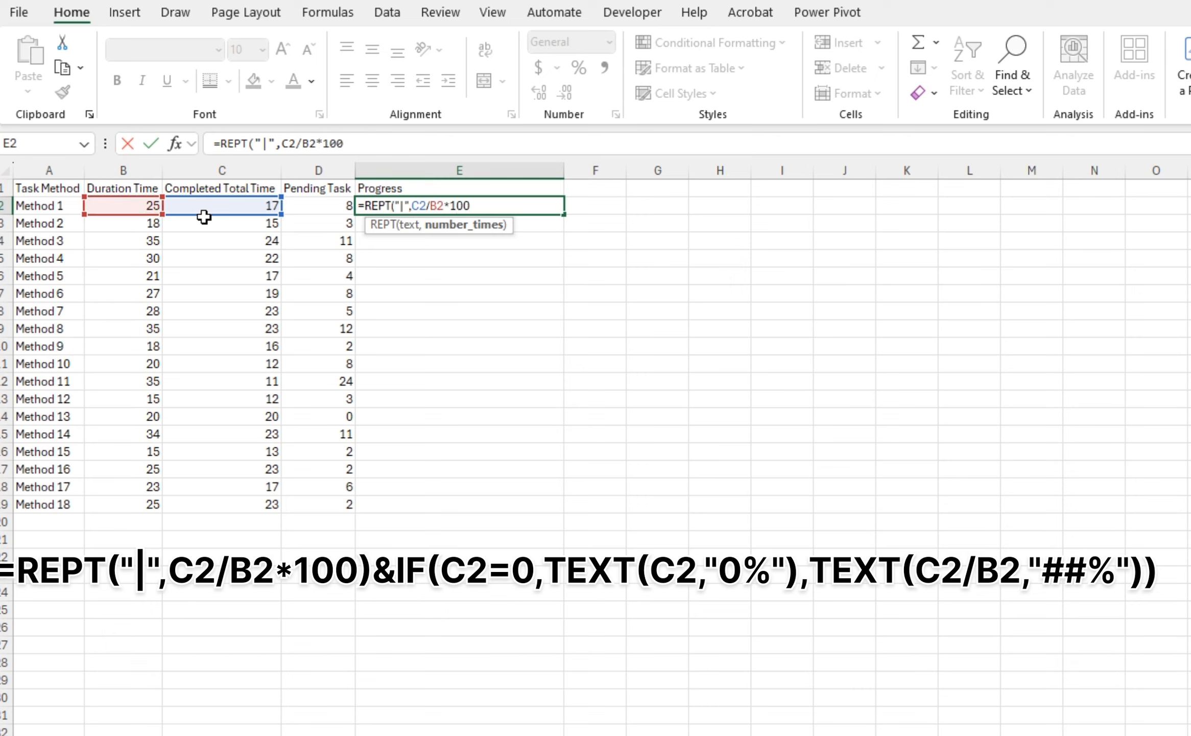
text())
key(Return)
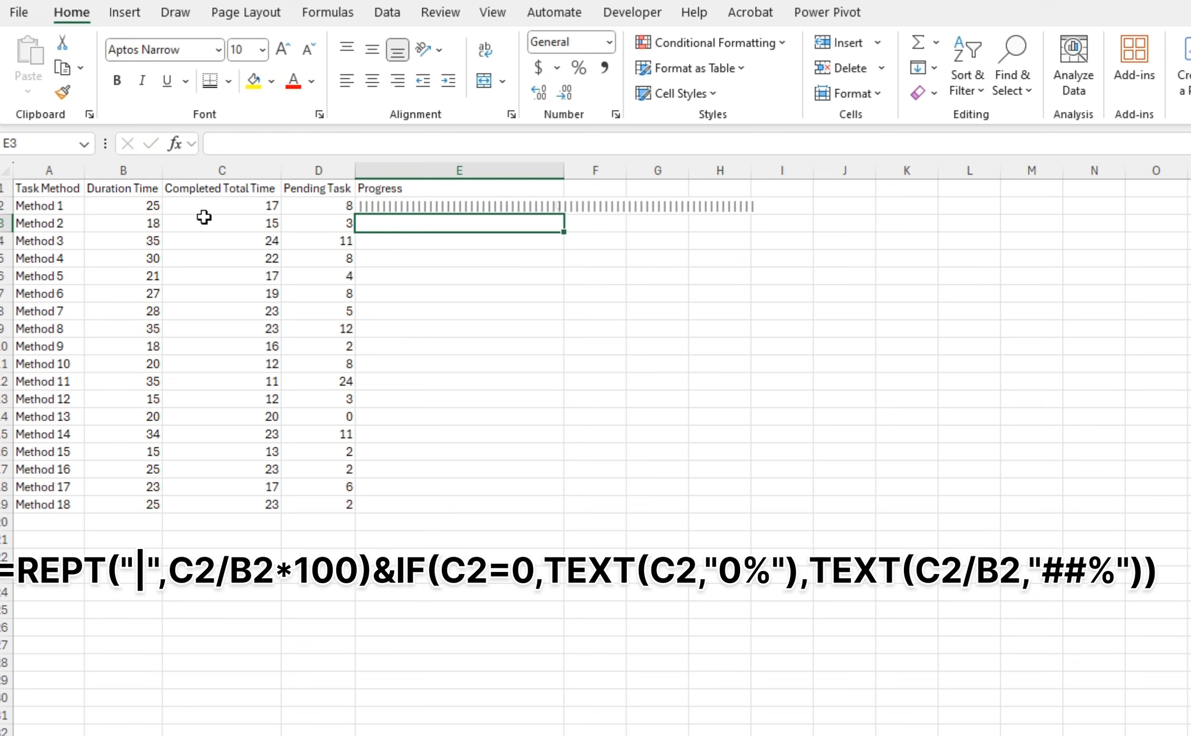
Set the font of cell E2 to Playbill
key(Up)
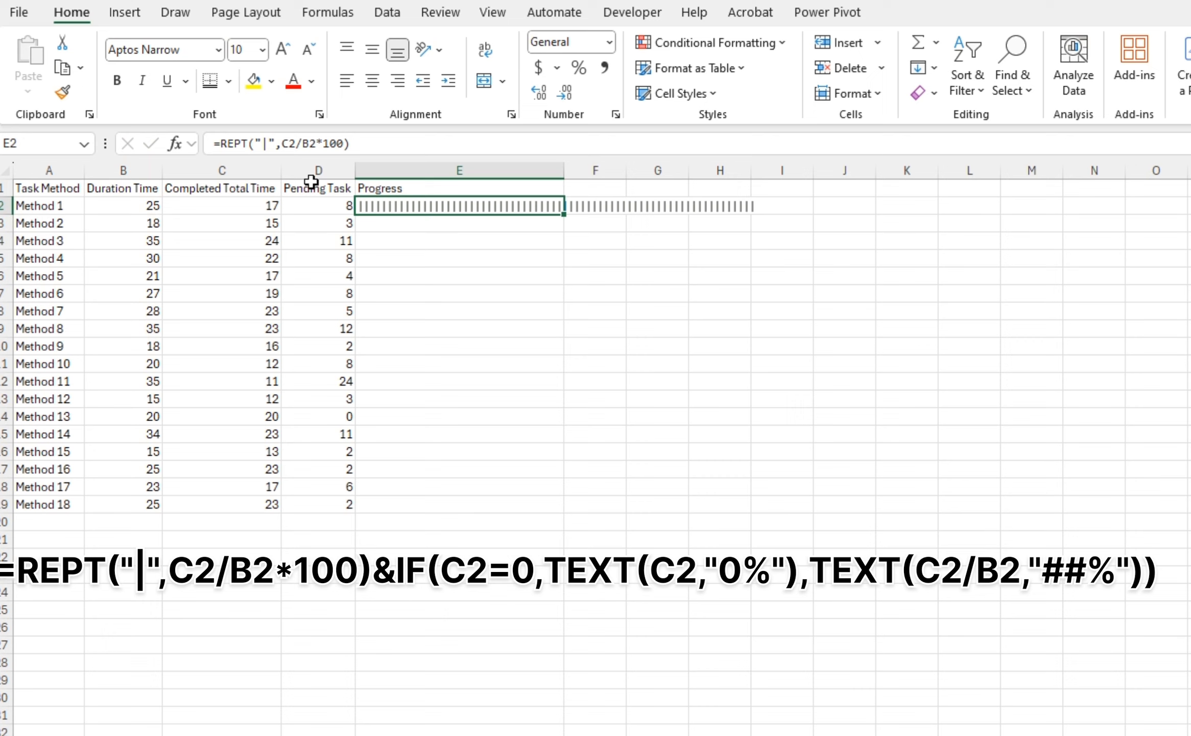
click(199, 48)
text(Playbill)
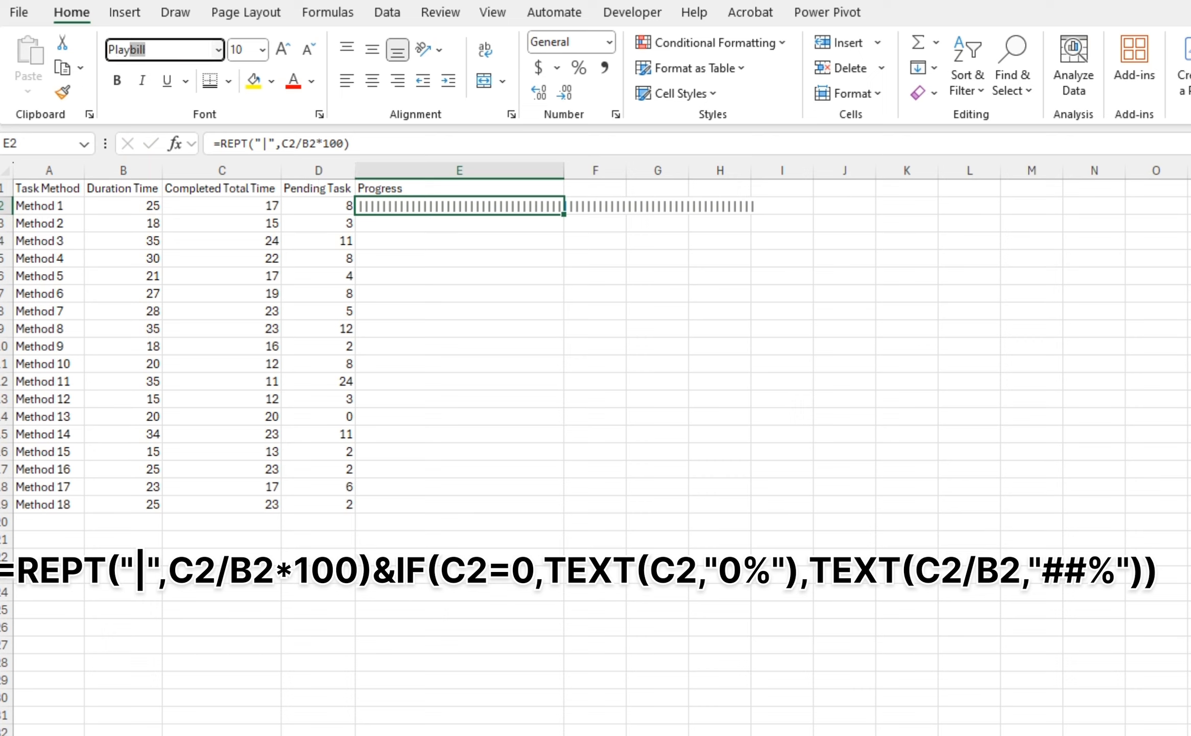
key(Return)
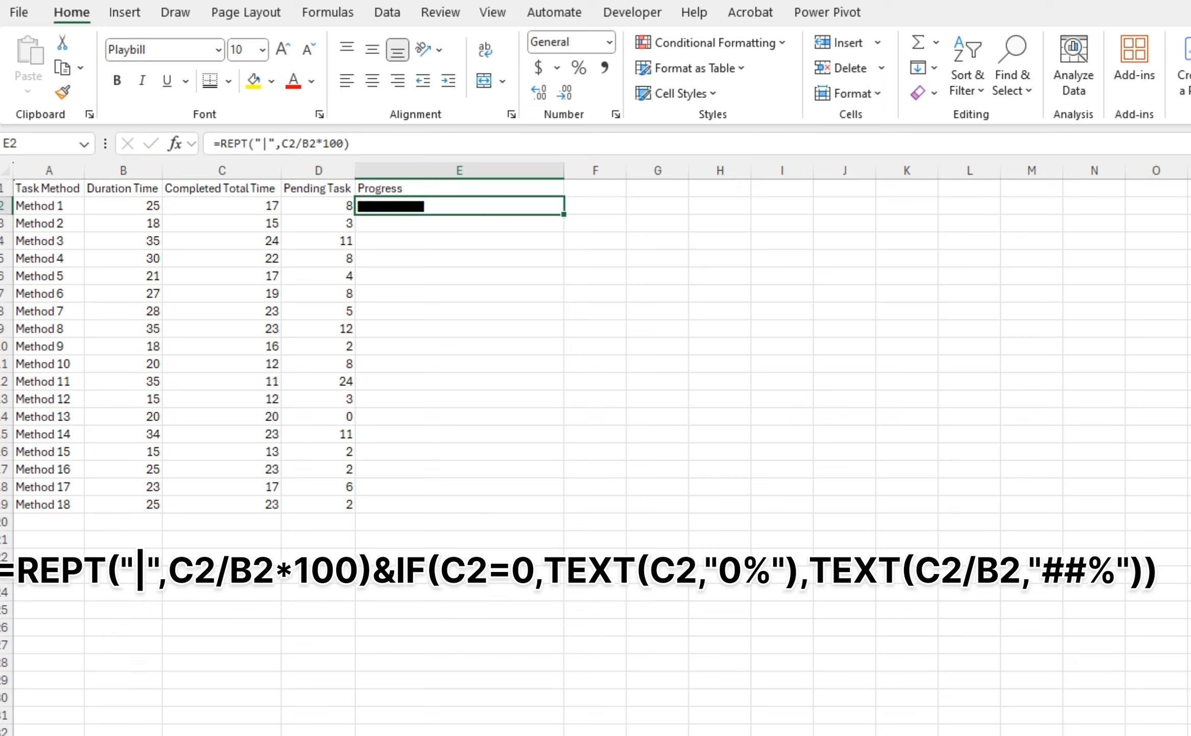
Edit E2's formula to append &IF(C2=0,TEXT(C2,"0%"), referencing C2 for the test and value
key(F2)
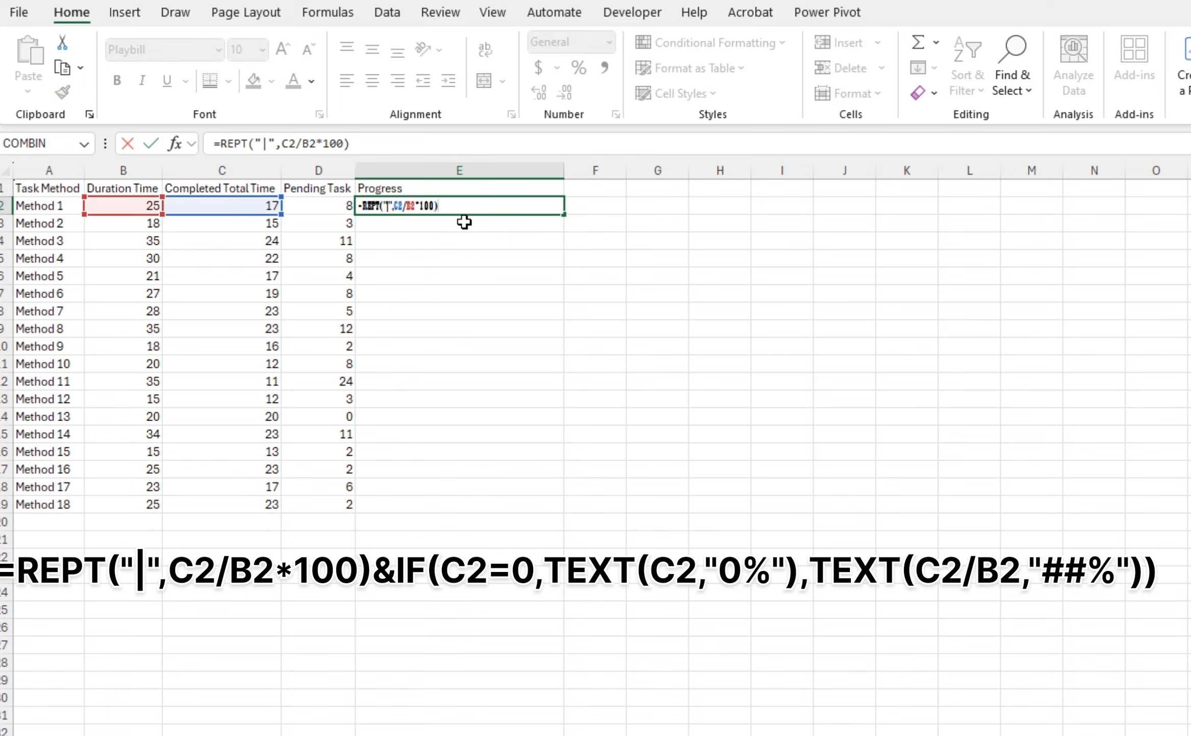
text(&if)
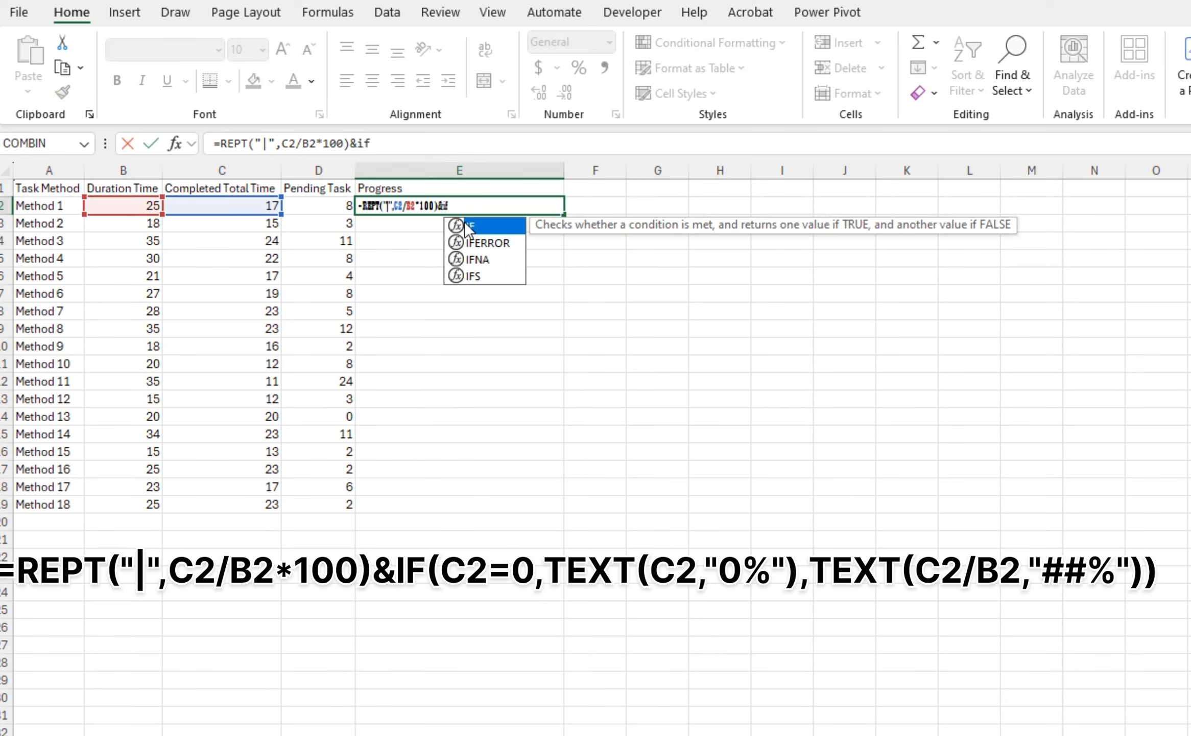
double_click(468, 226)
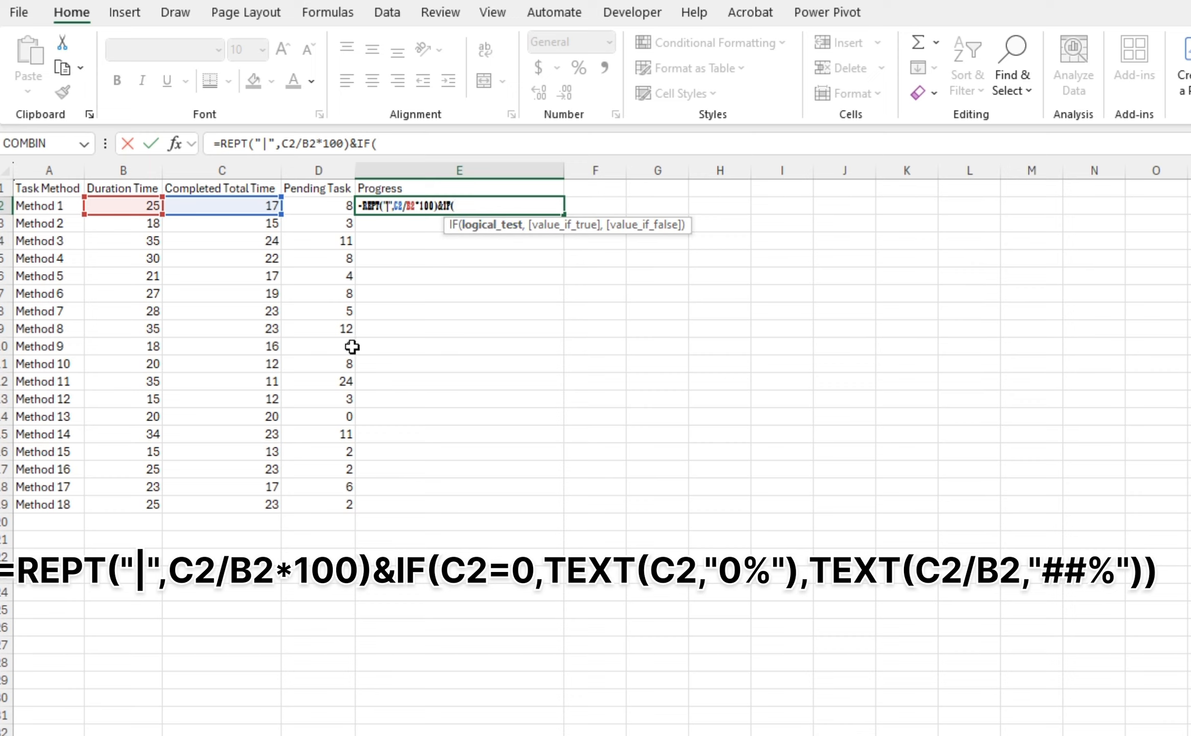
click(200, 207)
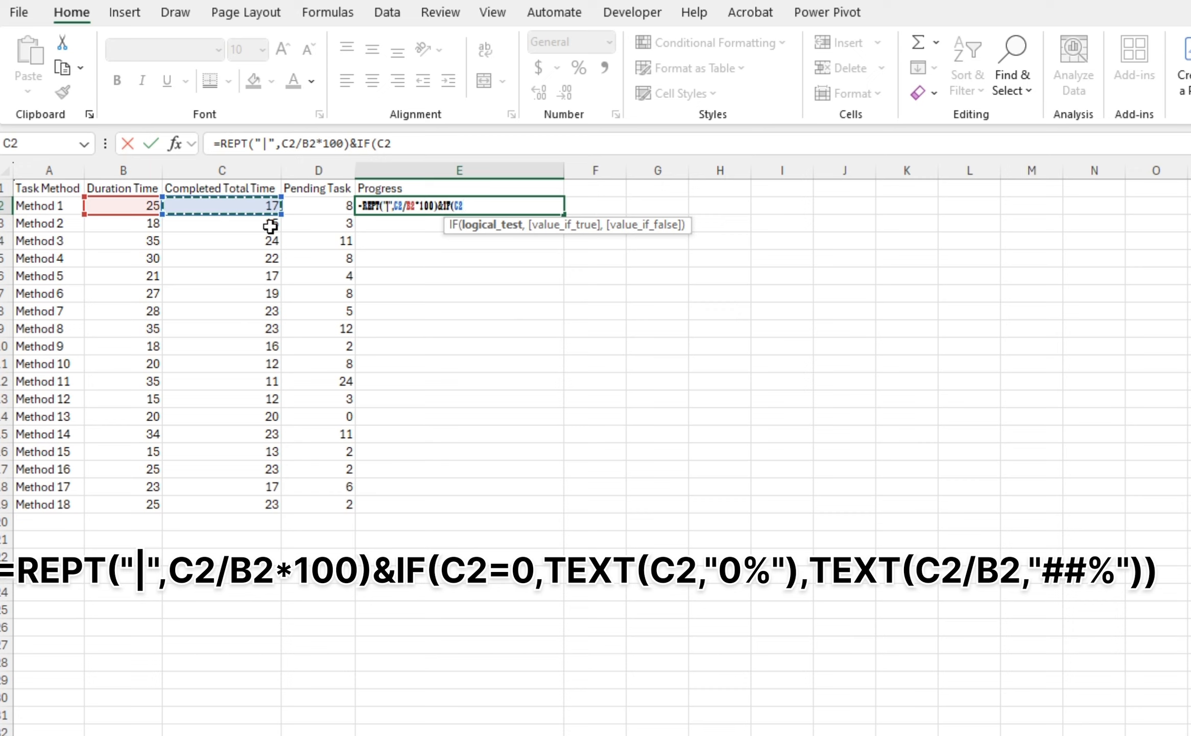
text(=0)
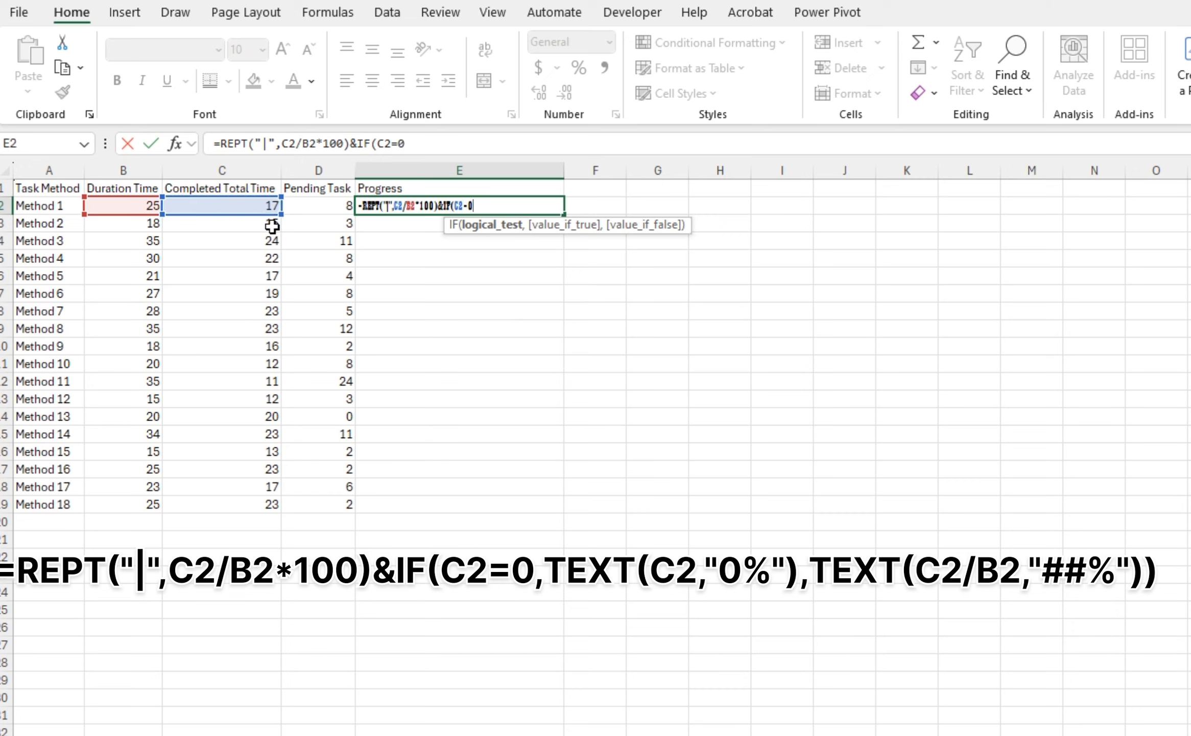
text(,text)
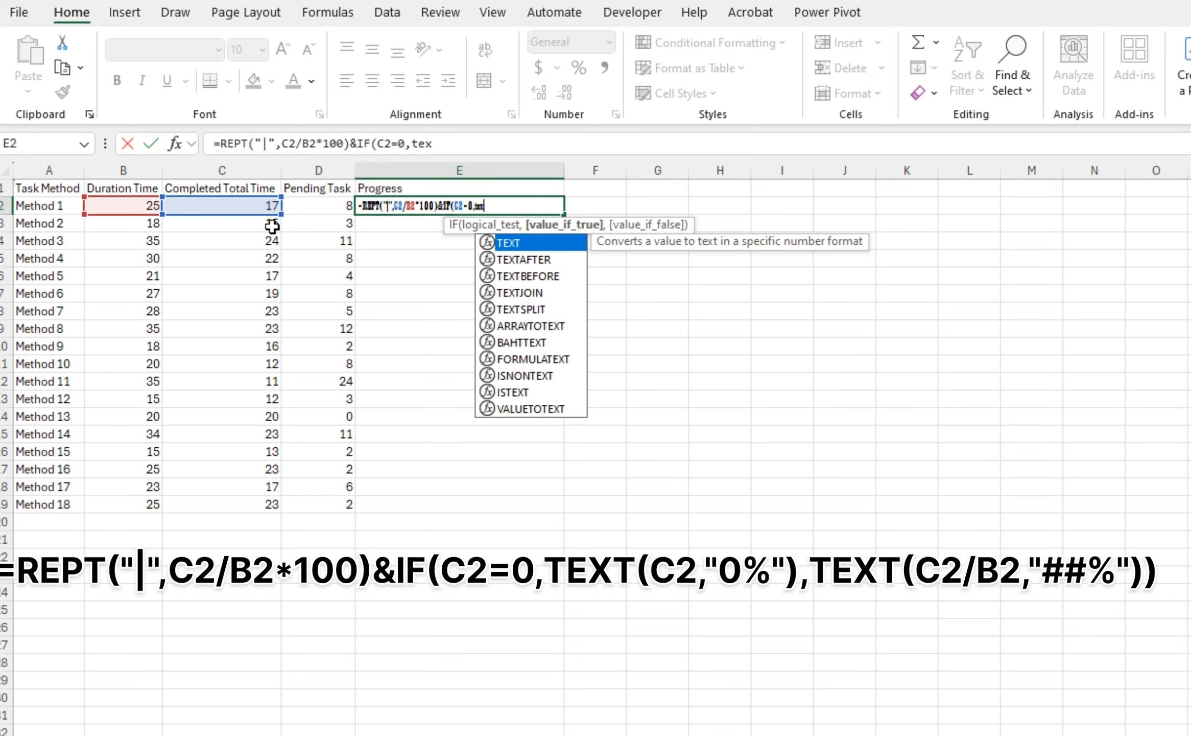
key(Tab)
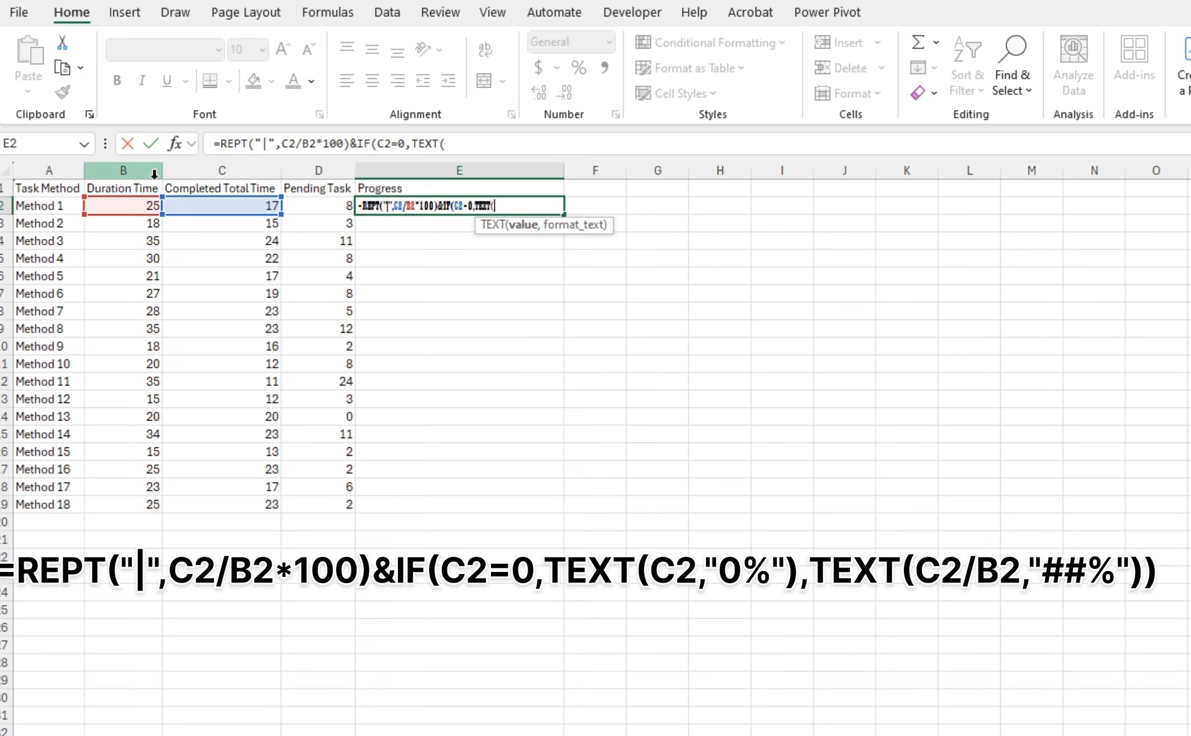
click(201, 204)
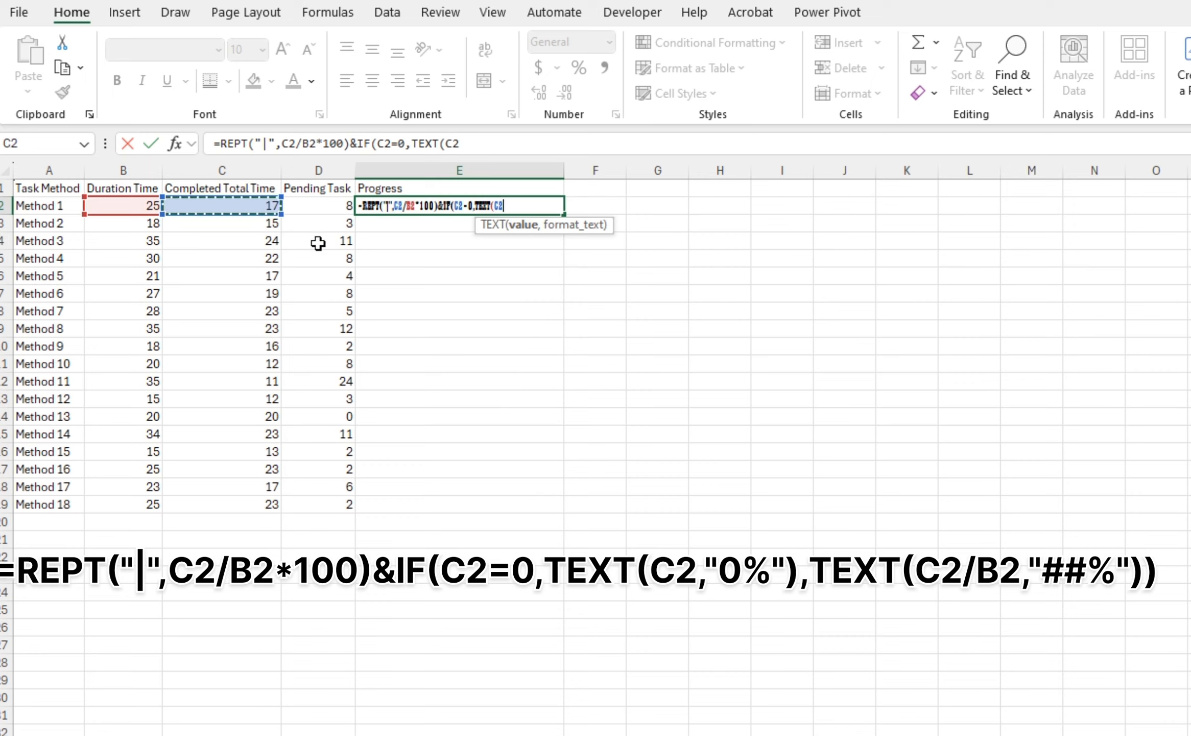
text(,)
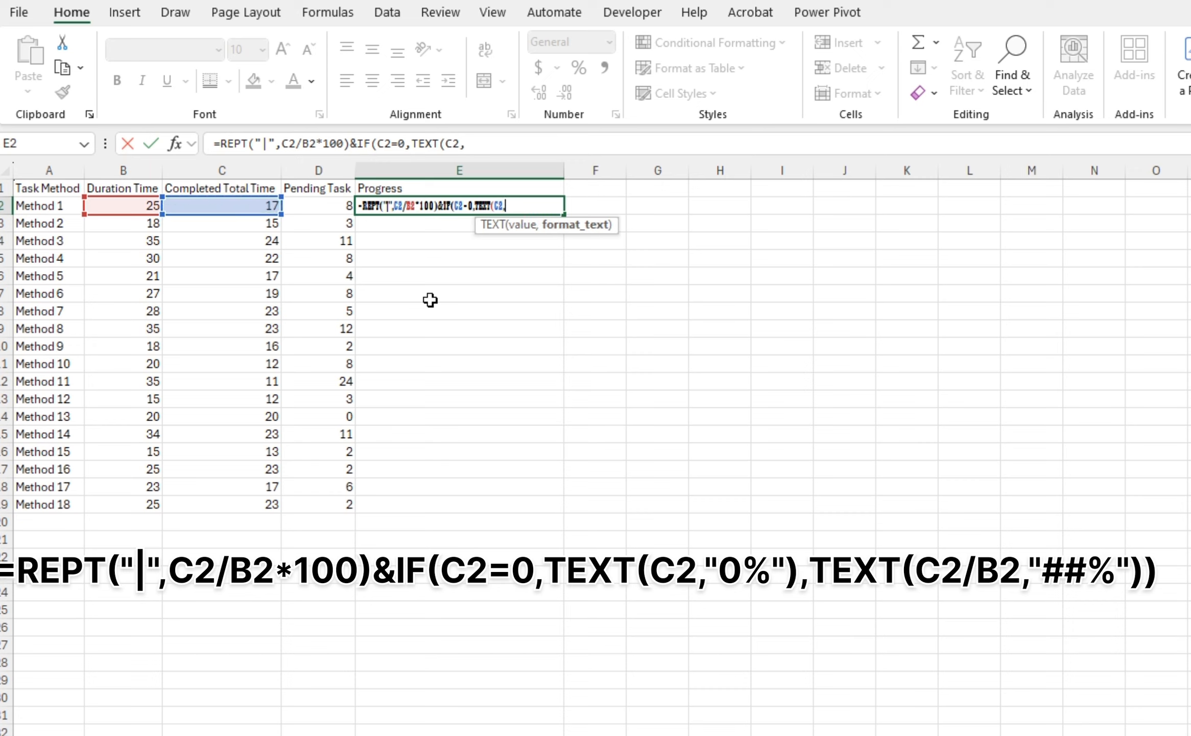
text("0%"))
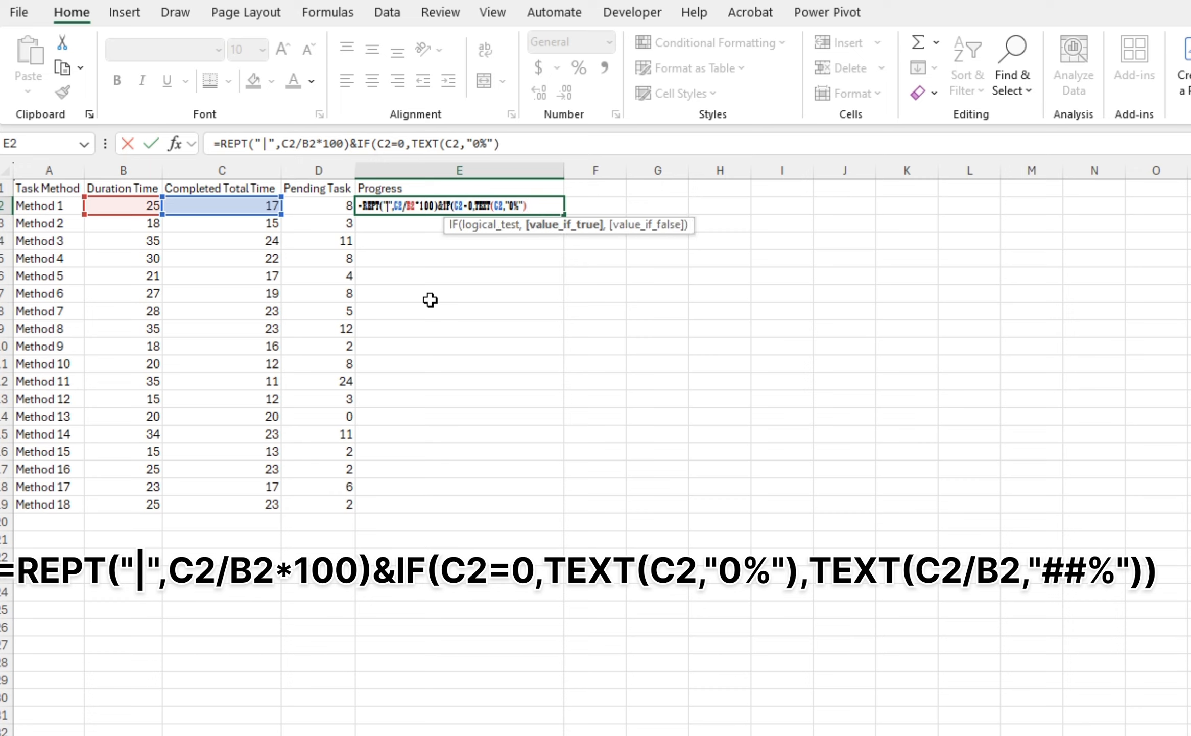
text(,tex)
Finish the IF with TEXT(C2/B2,"##%")) as the false value and commit the formula
key(Tab)
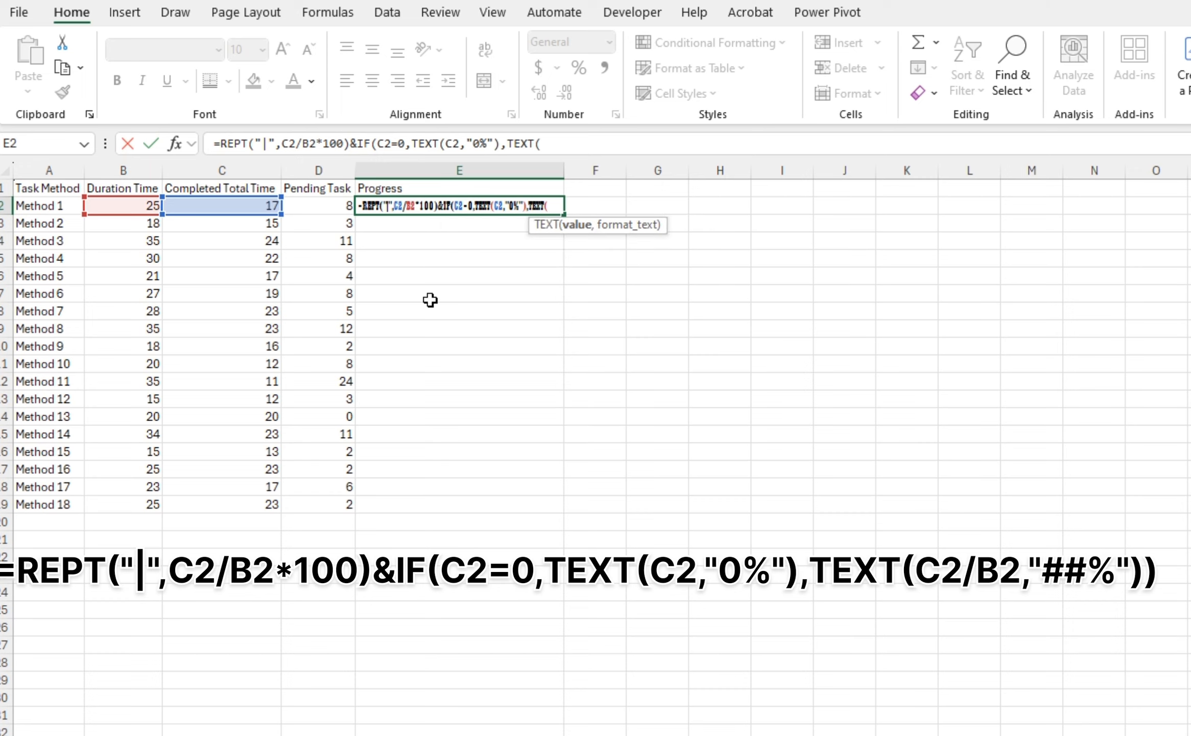
click(267, 205)
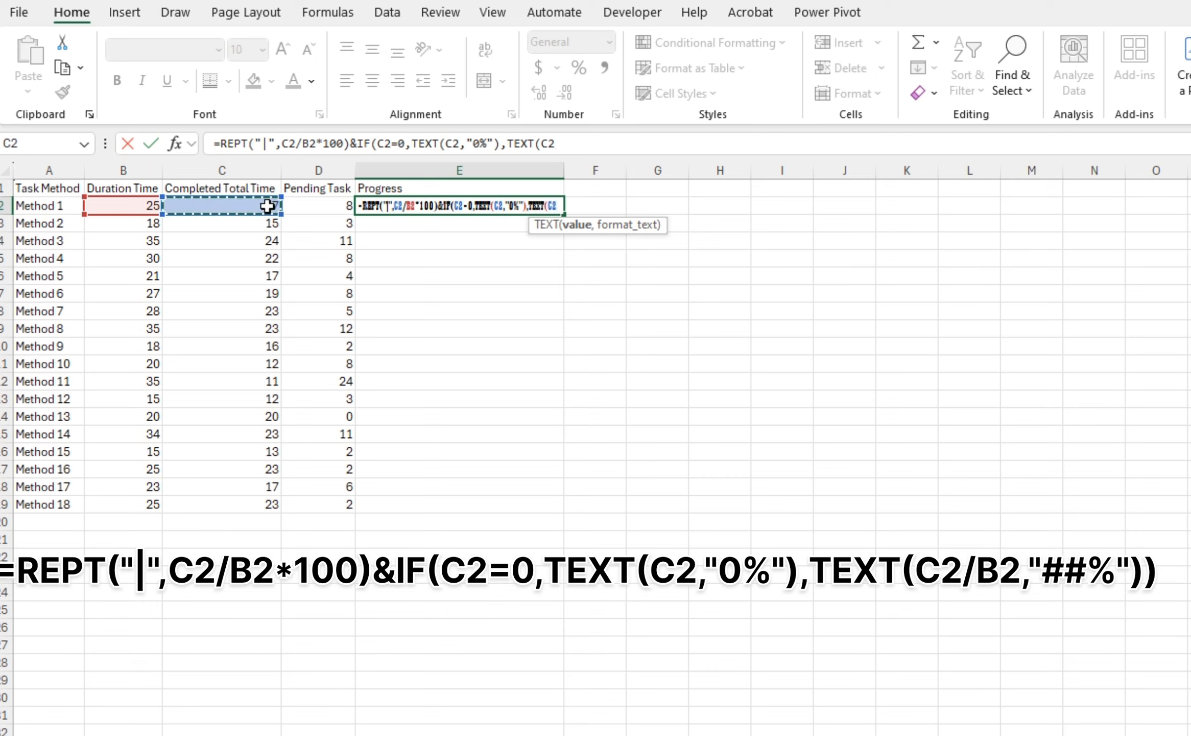
text(/)
click(147, 203)
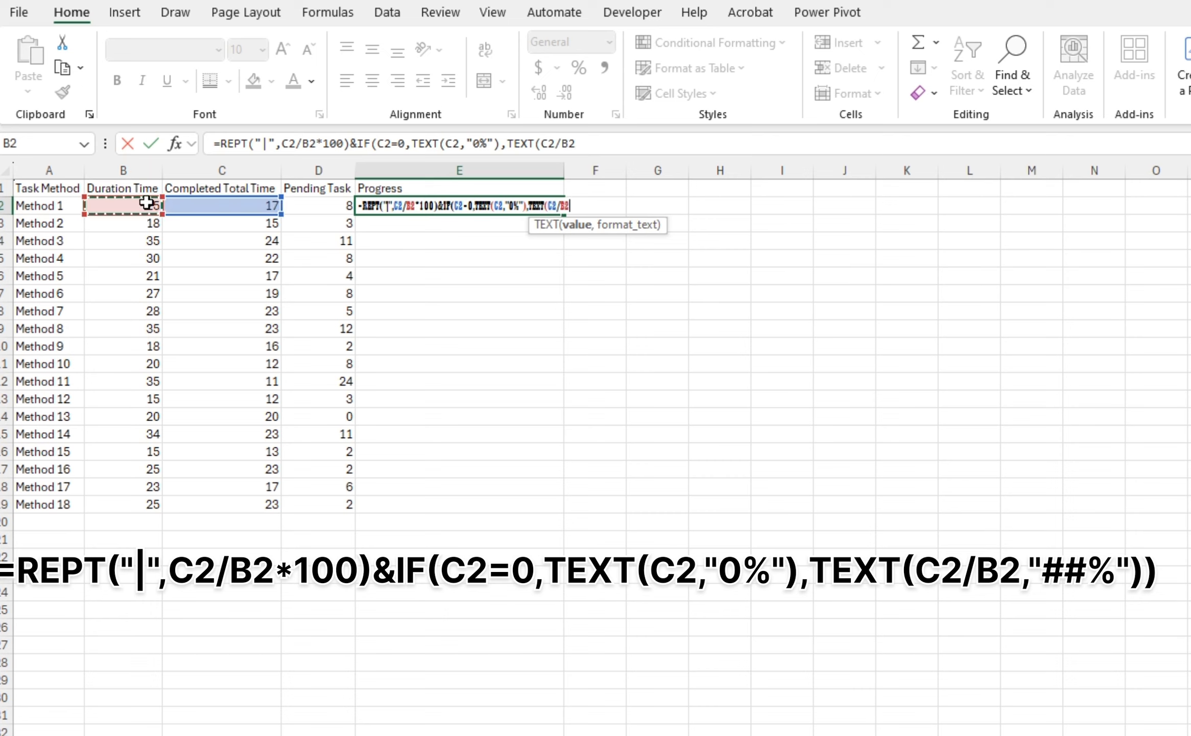
text(,")
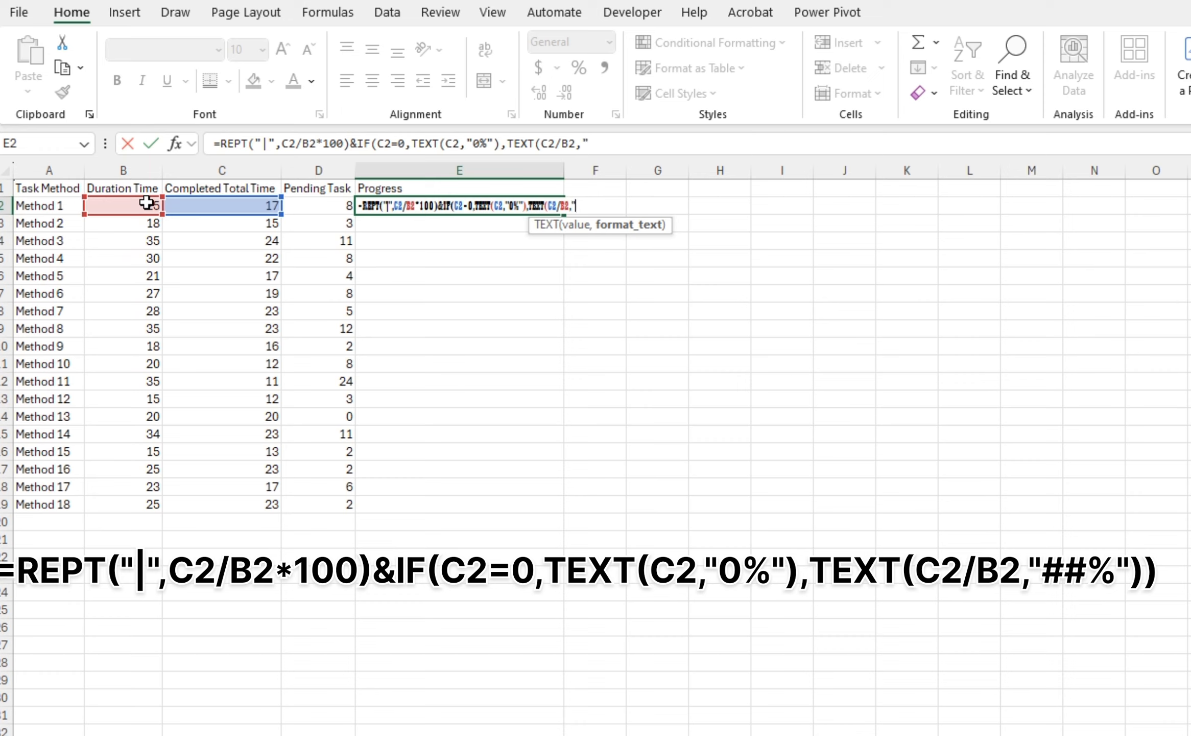
text(##%)
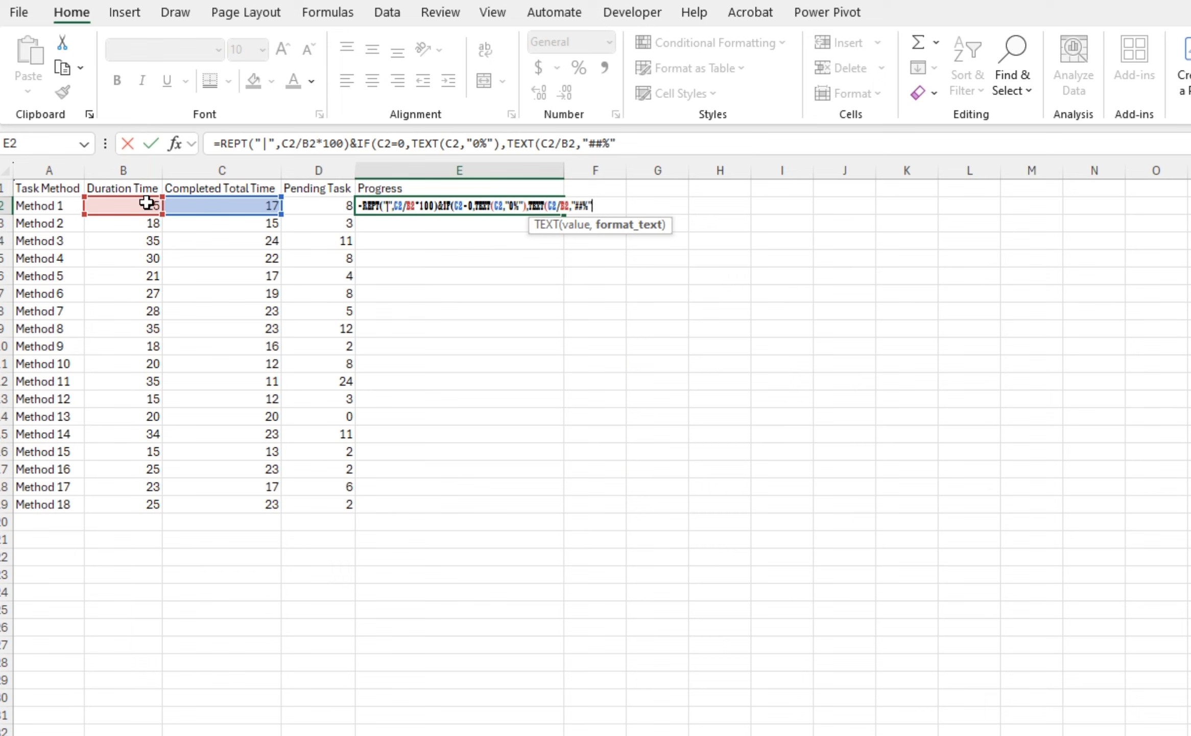
text(")))
key(ctrl+Return)
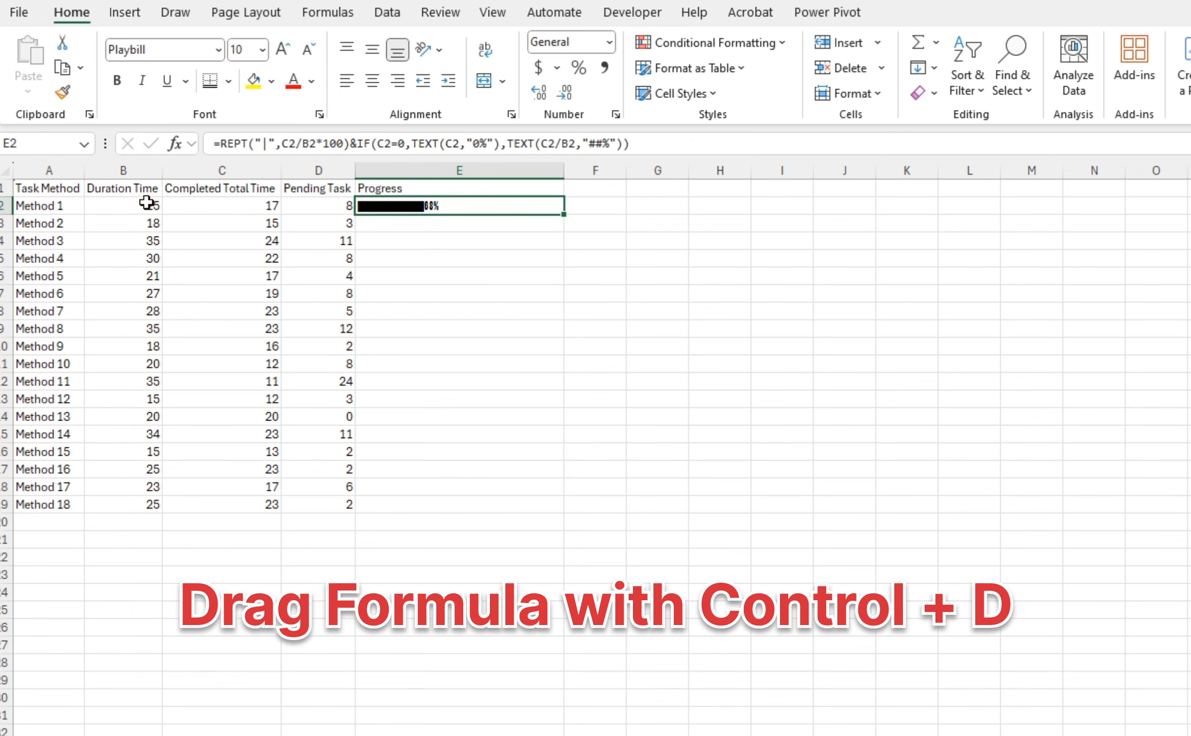
Fill the E2 formula down through E19 alongside the data rows
key(Left)
key(ctrl+Down)
key(Right)
key(ctrl+shift+Up)
key(ctrl+d)
key(Up)
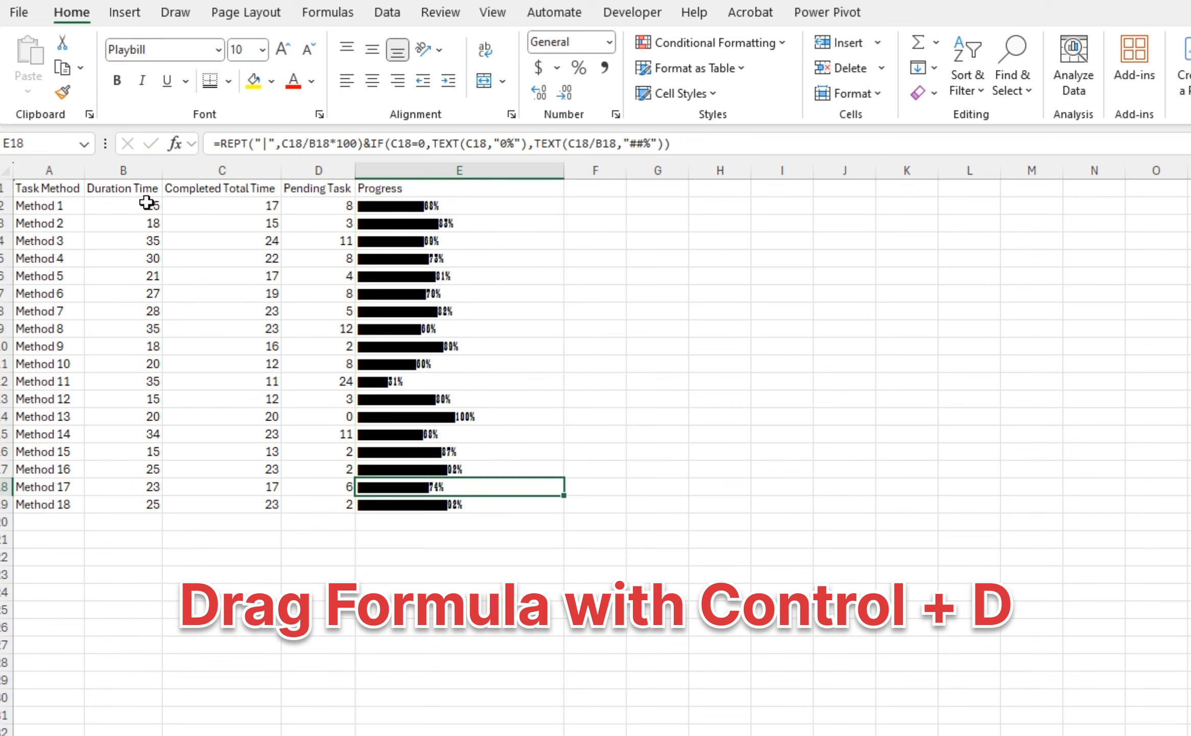
key(ctrl+Up)
key(Down)
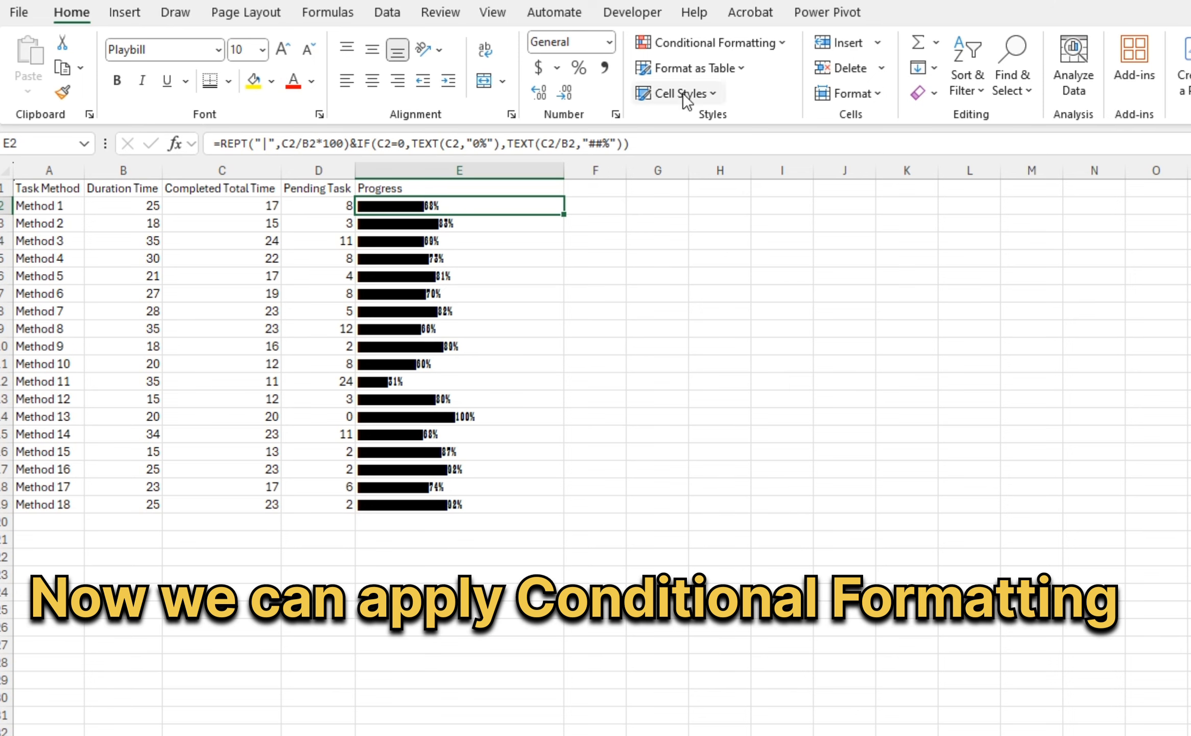
Create a new conditional formatting rule for E2 using the formula =c2/b2=1
click(737, 46)
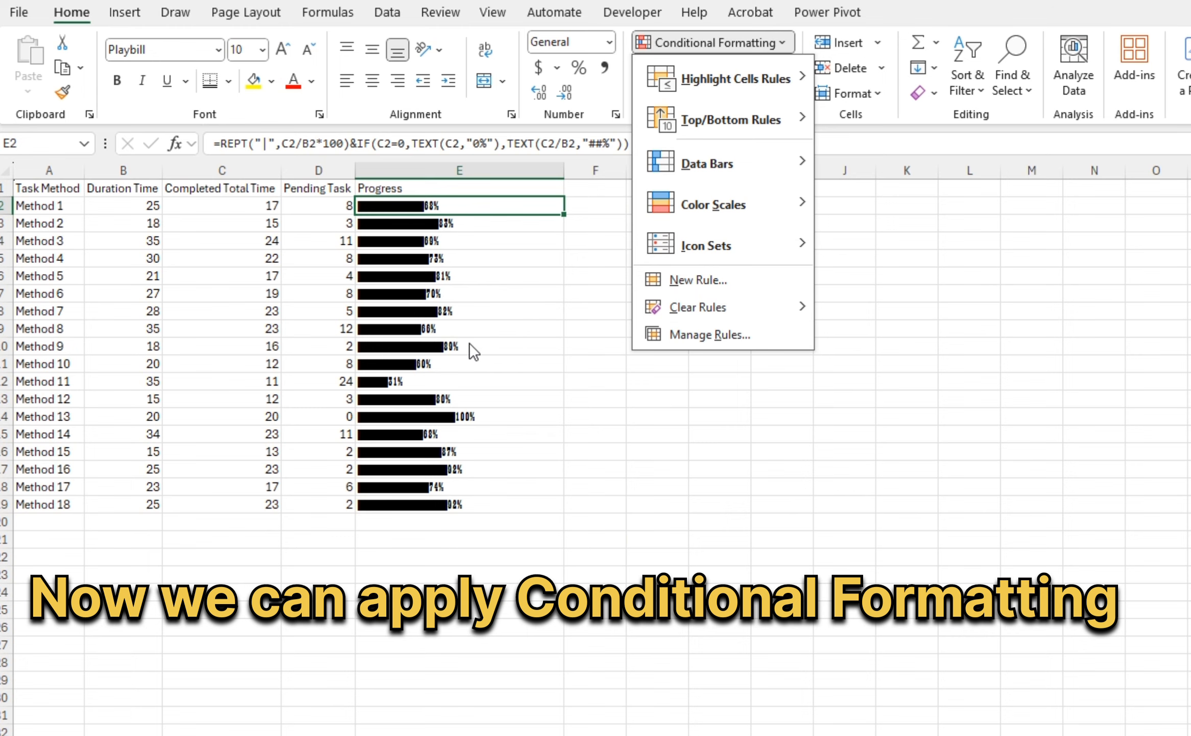
click(679, 278)
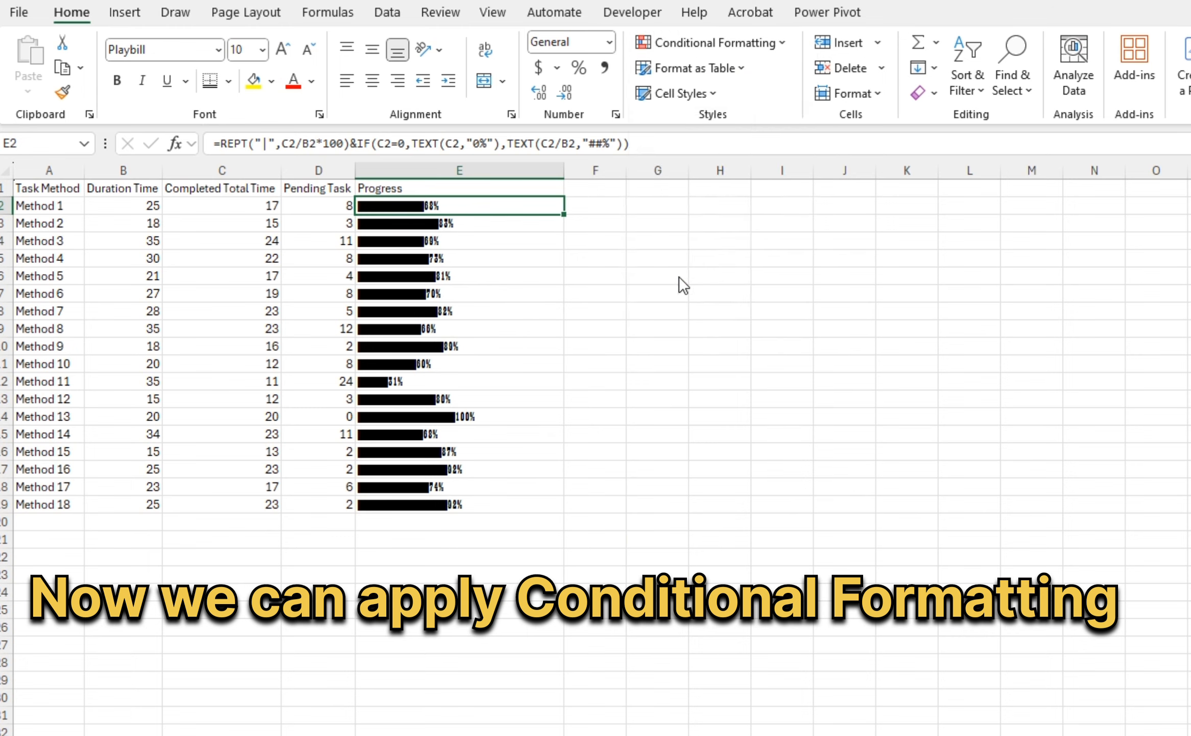
click(572, 296)
click(552, 375)
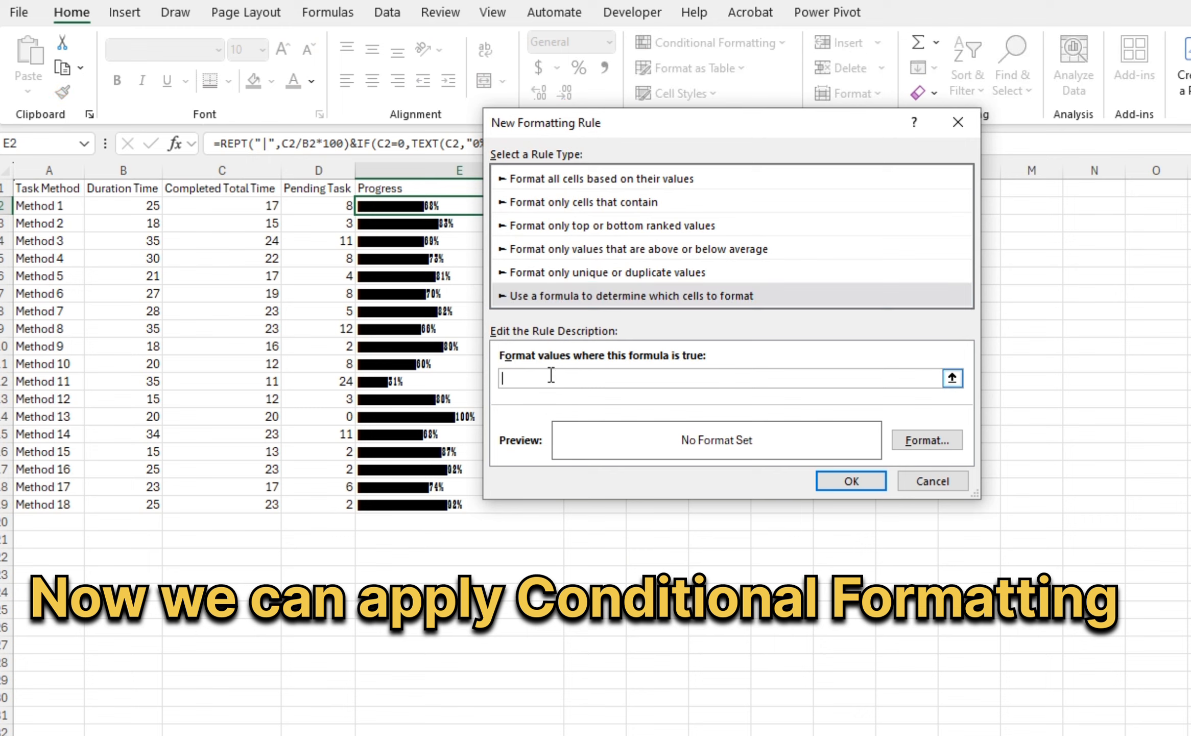
text(=c2)
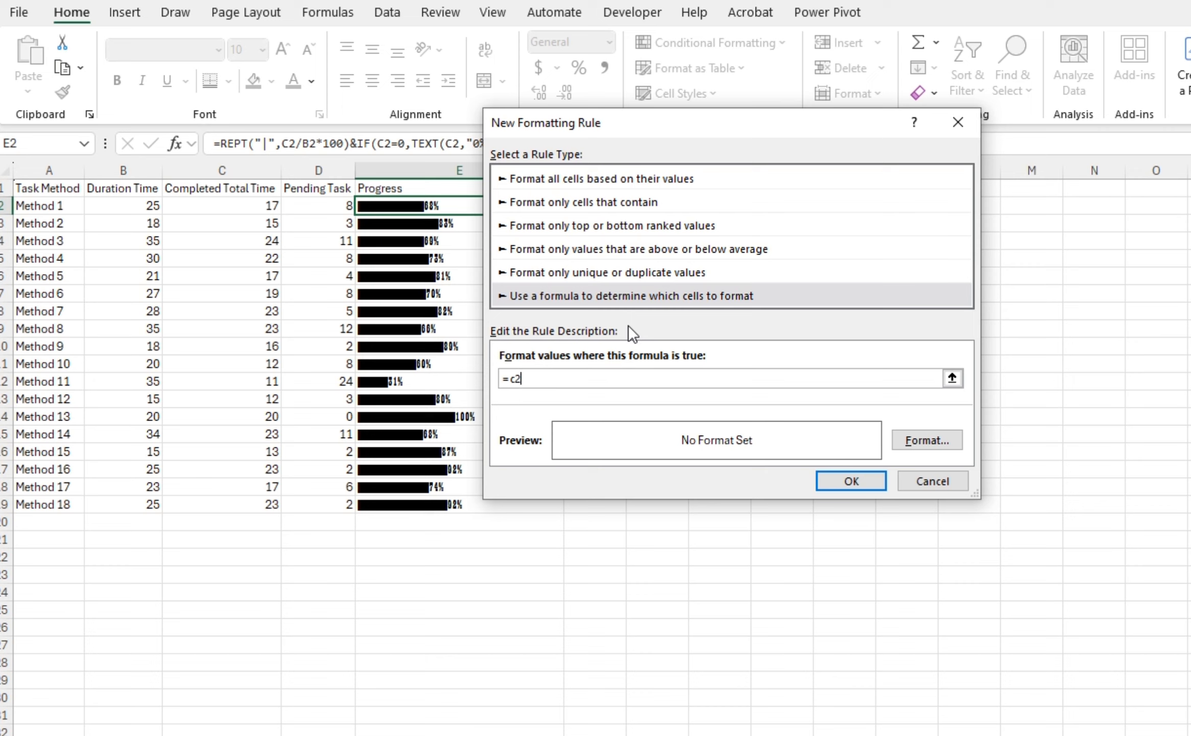
text(/b2=1)
Set the rule's format to a dark orange bold font and confirm the rule
click(927, 440)
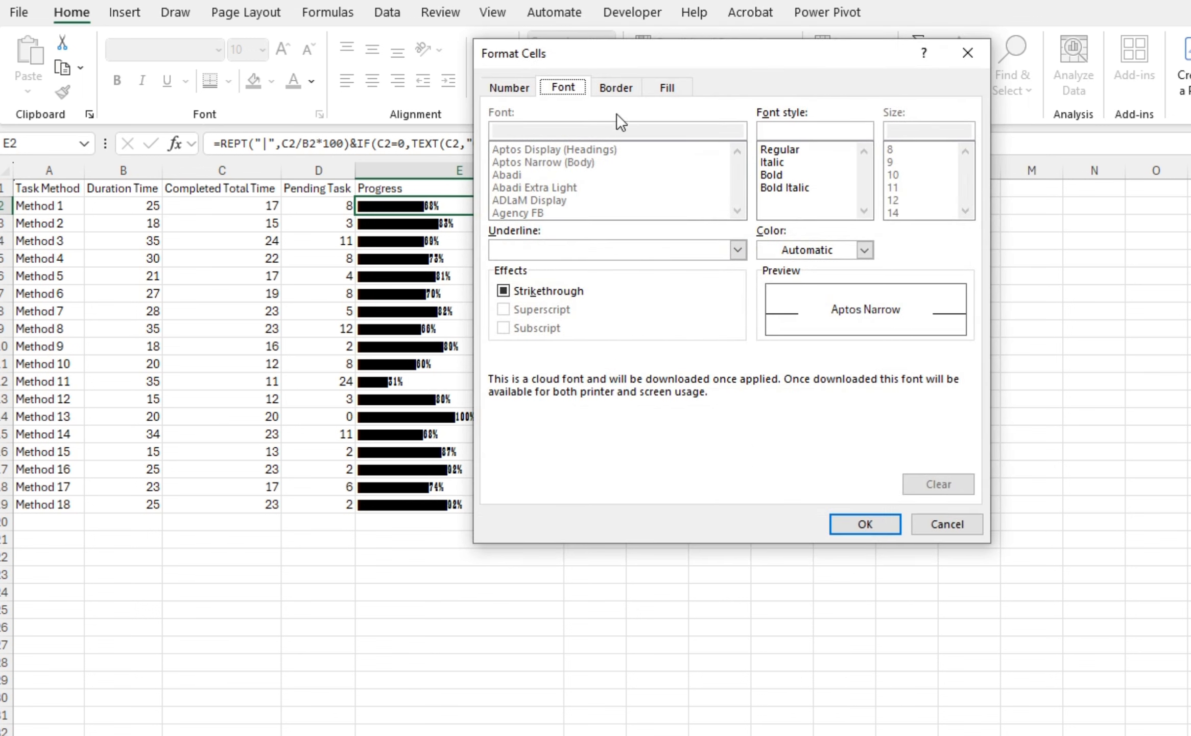
click(858, 249)
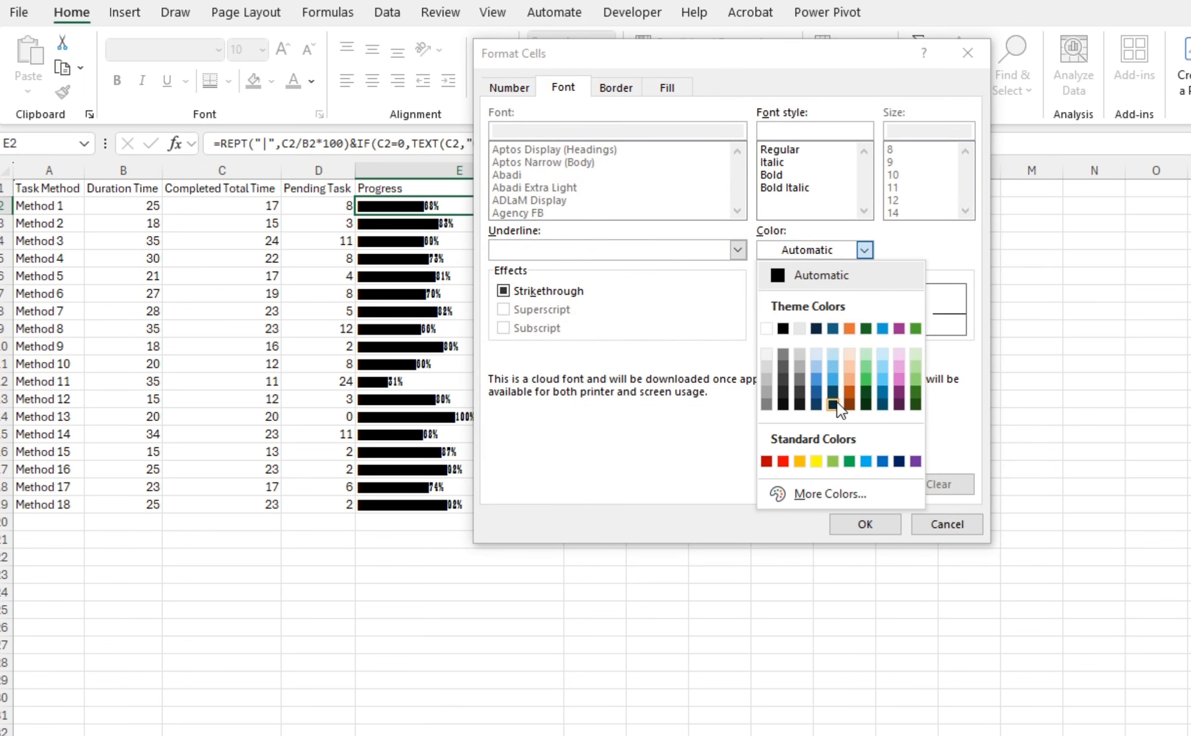
click(850, 390)
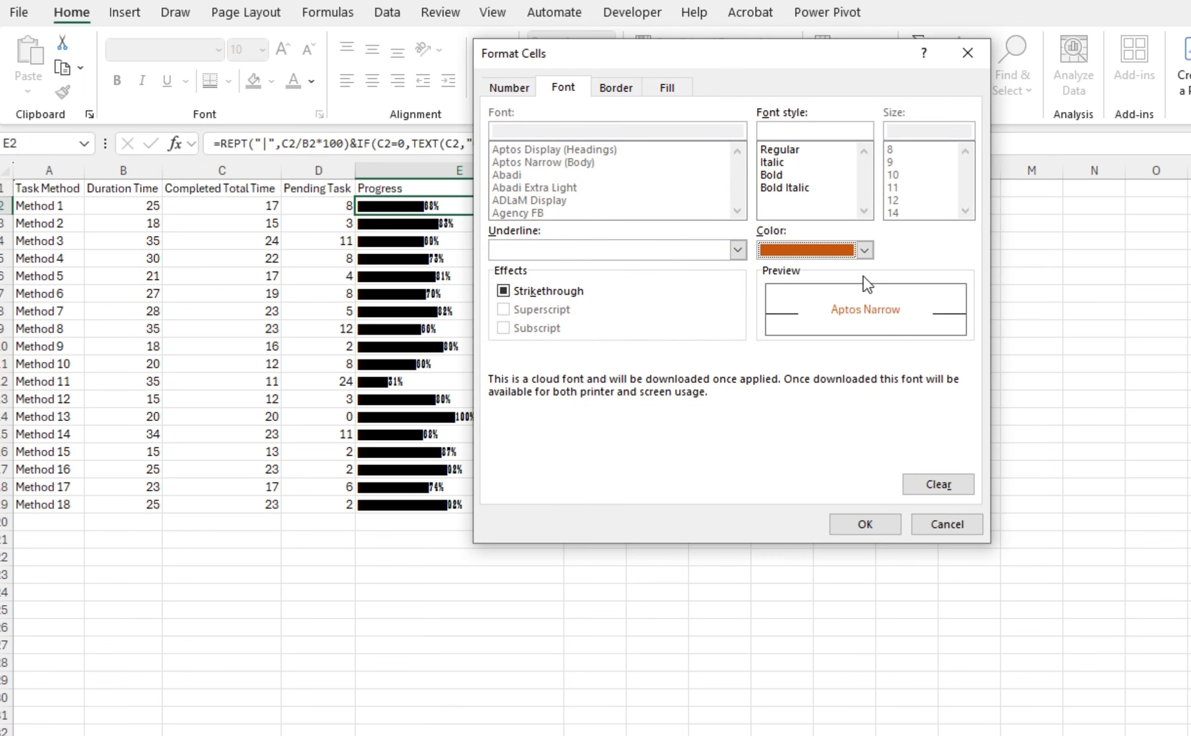
click(778, 176)
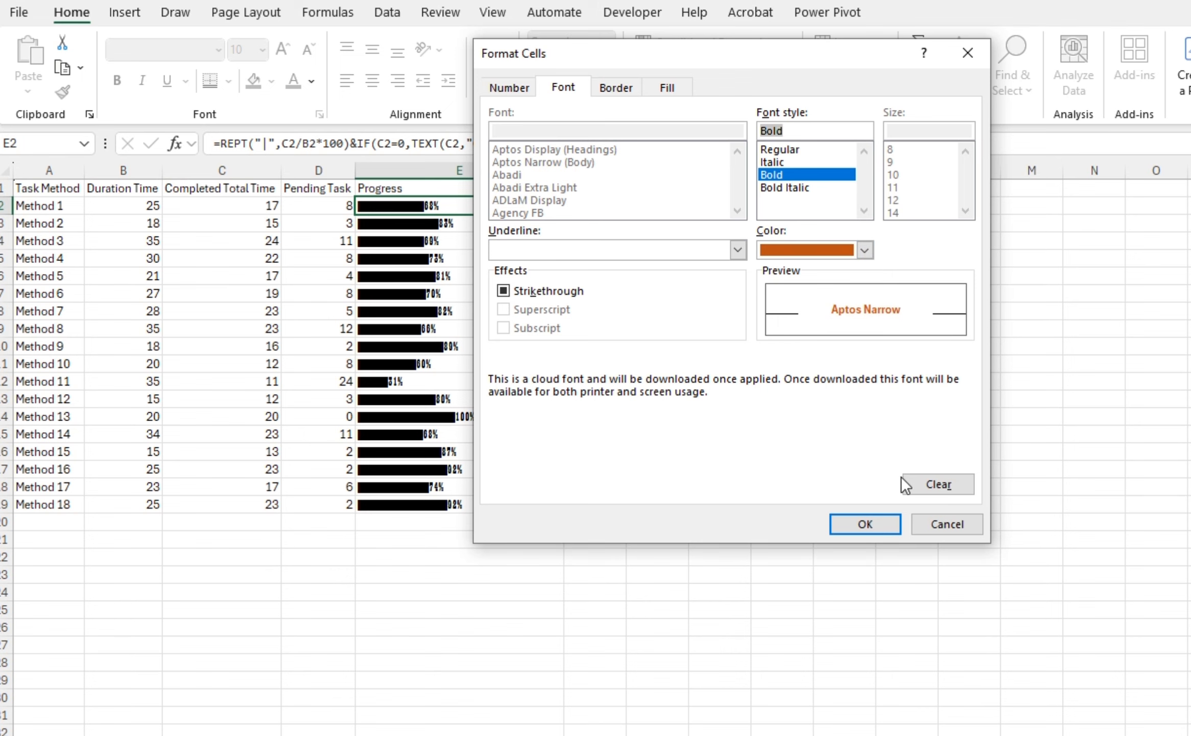
click(866, 524)
click(867, 476)
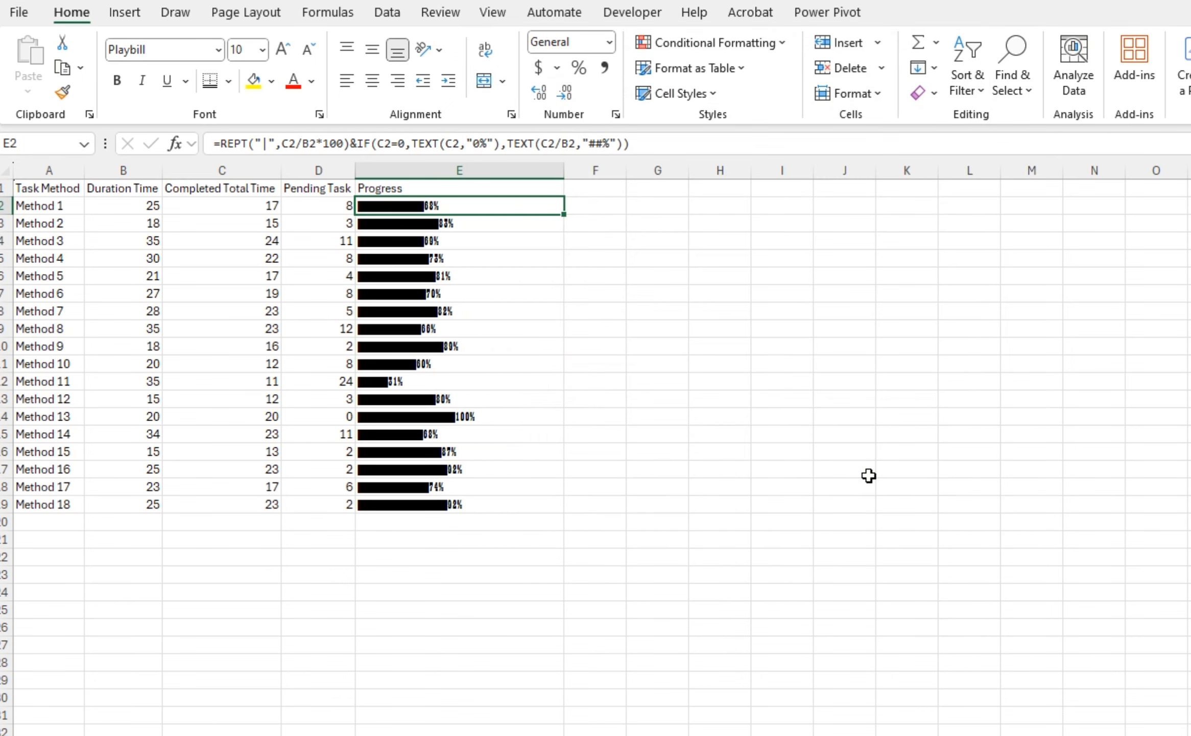
Fill E2 down the Progress column to copy its conditional formatting to all rows
key(ctrl+shift+Down)
key(ctrl+d)
key(Up)
key(Down)
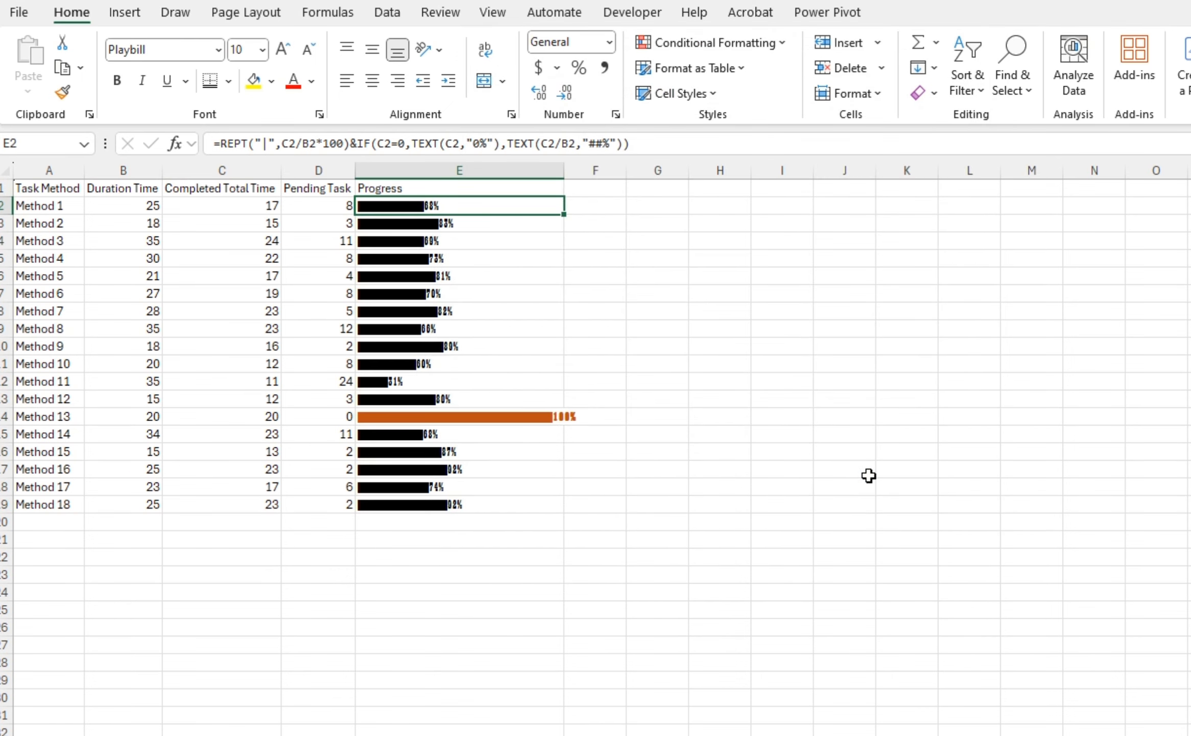
AutoFit the width of the Progress column and reselect E2 down the column
key(ctrl+Down)
key(Up)
key(Up)
key(Up)
key(Up)
key(Up)
key(alt+h)
key(o)
key(i)
key(Up)
key(ctrl+Up)
key(Down)
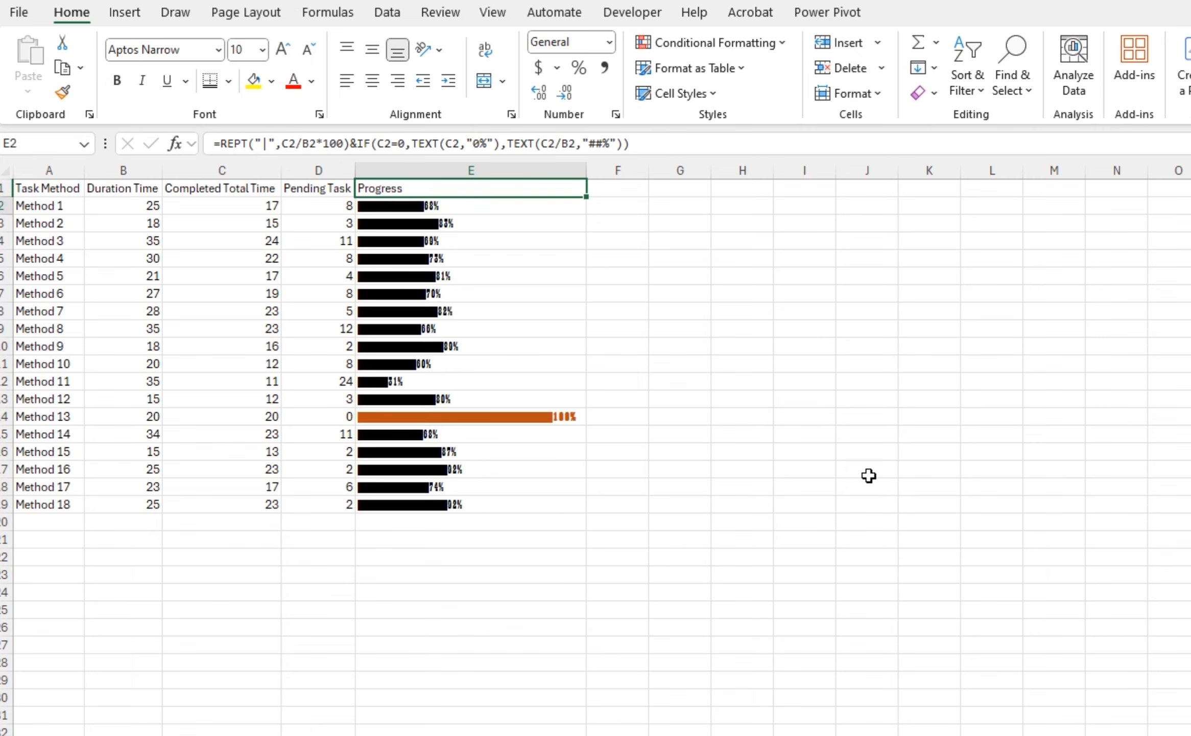
key(ctrl+shift+Down)
key(ctrl+shift+Up)
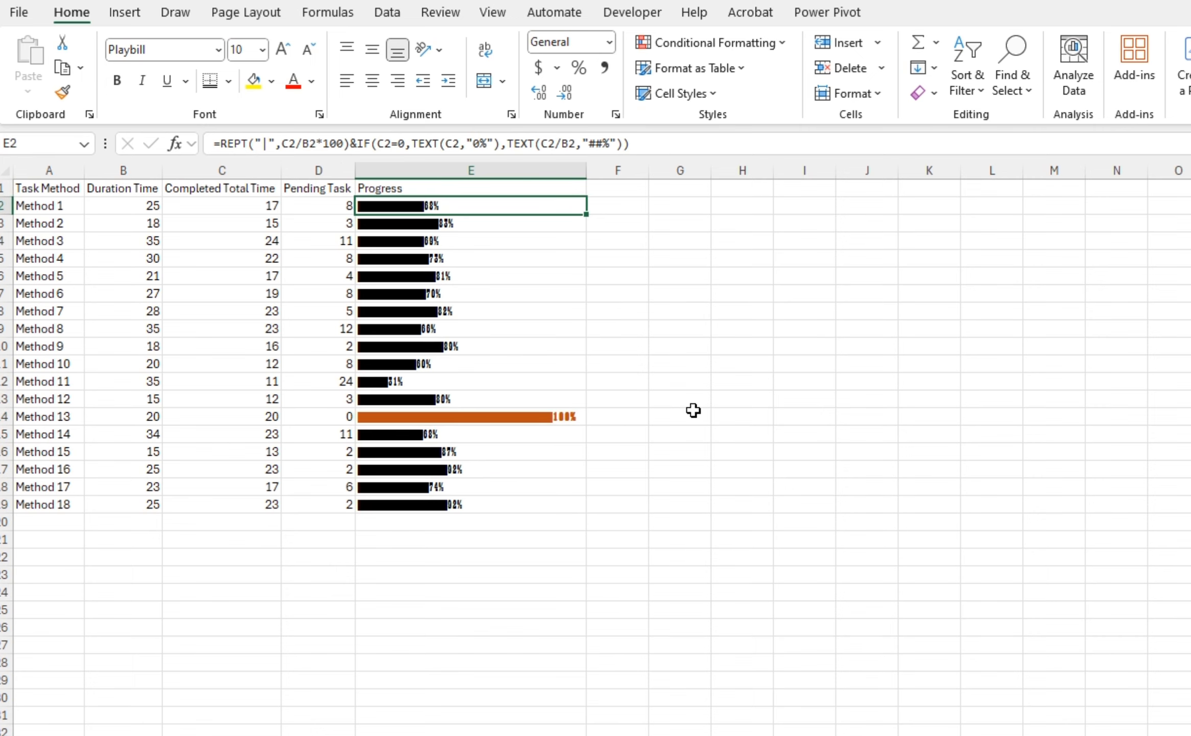
Duplicate the completed-task rule in the Rules Manager and change its formula to =AND(C2/B2>=0.8,C2/B2<1)
click(713, 40)
click(718, 337)
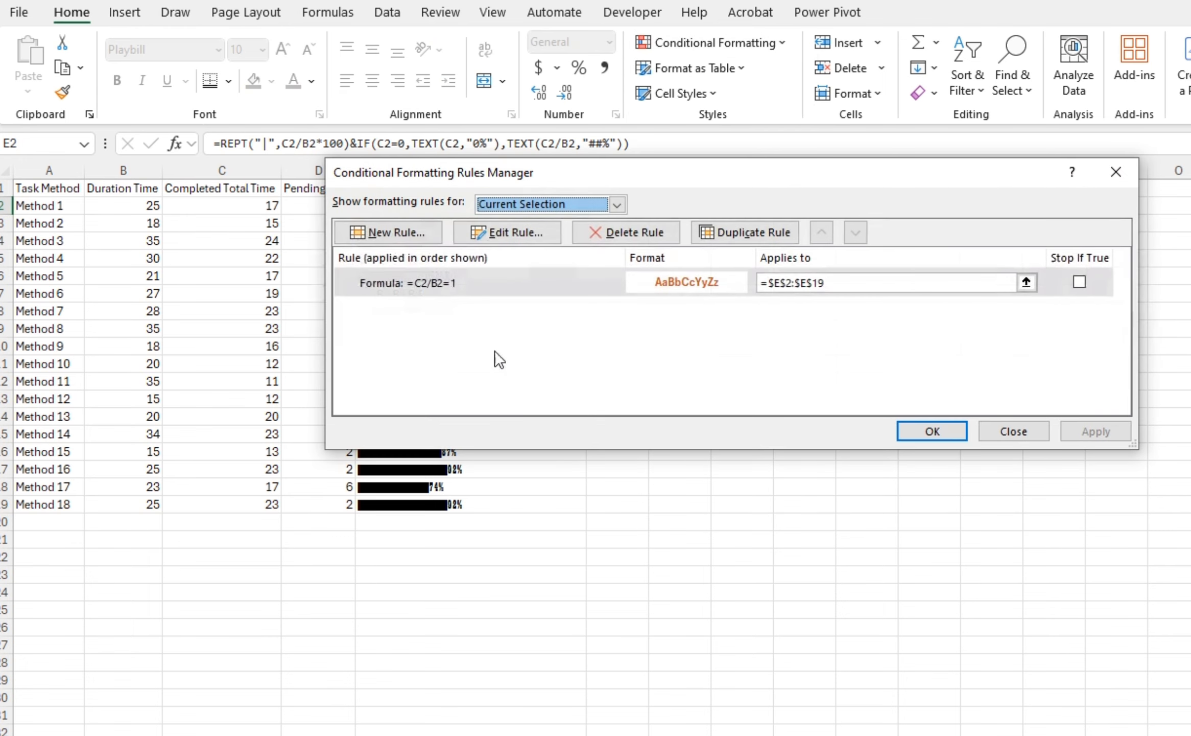
click(746, 232)
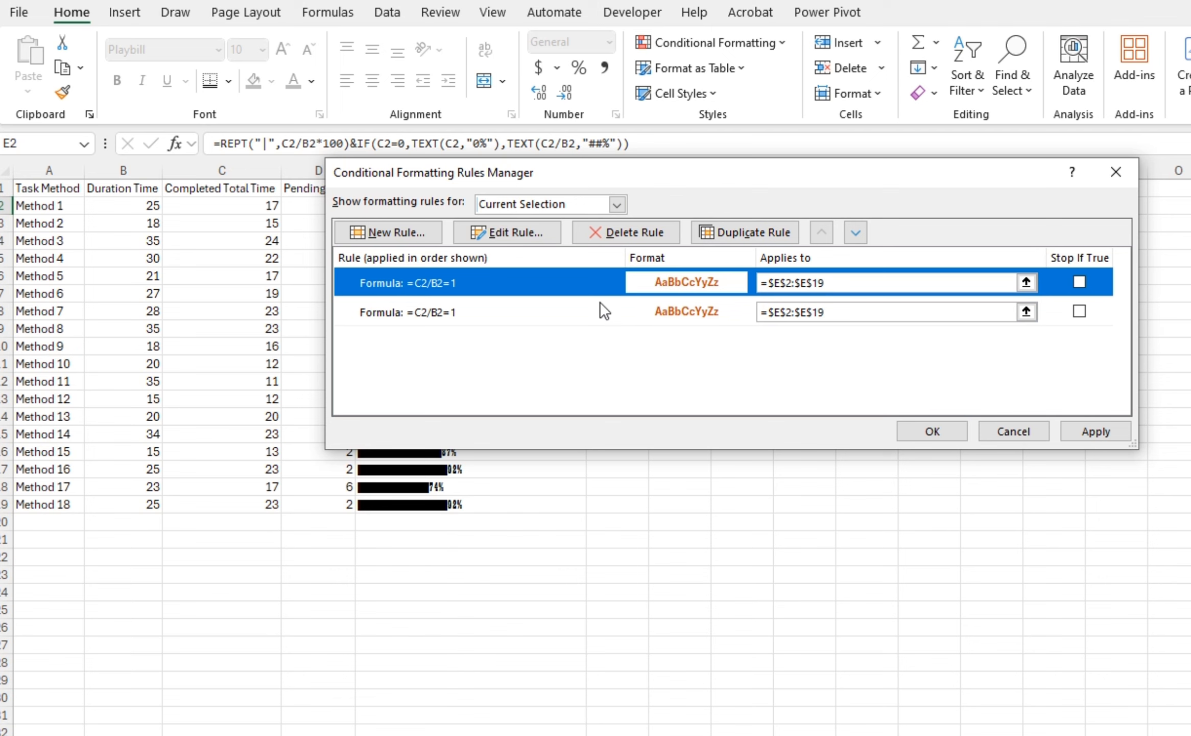
double_click(514, 287)
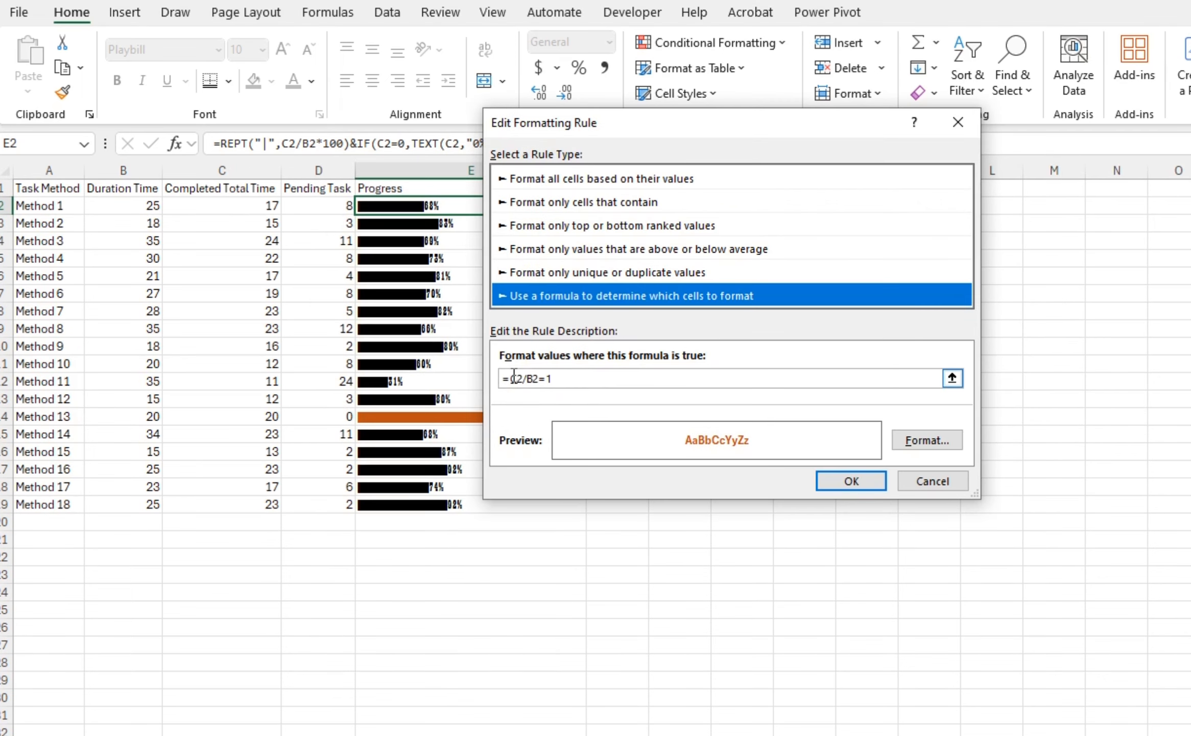
click(510, 378)
text(and)
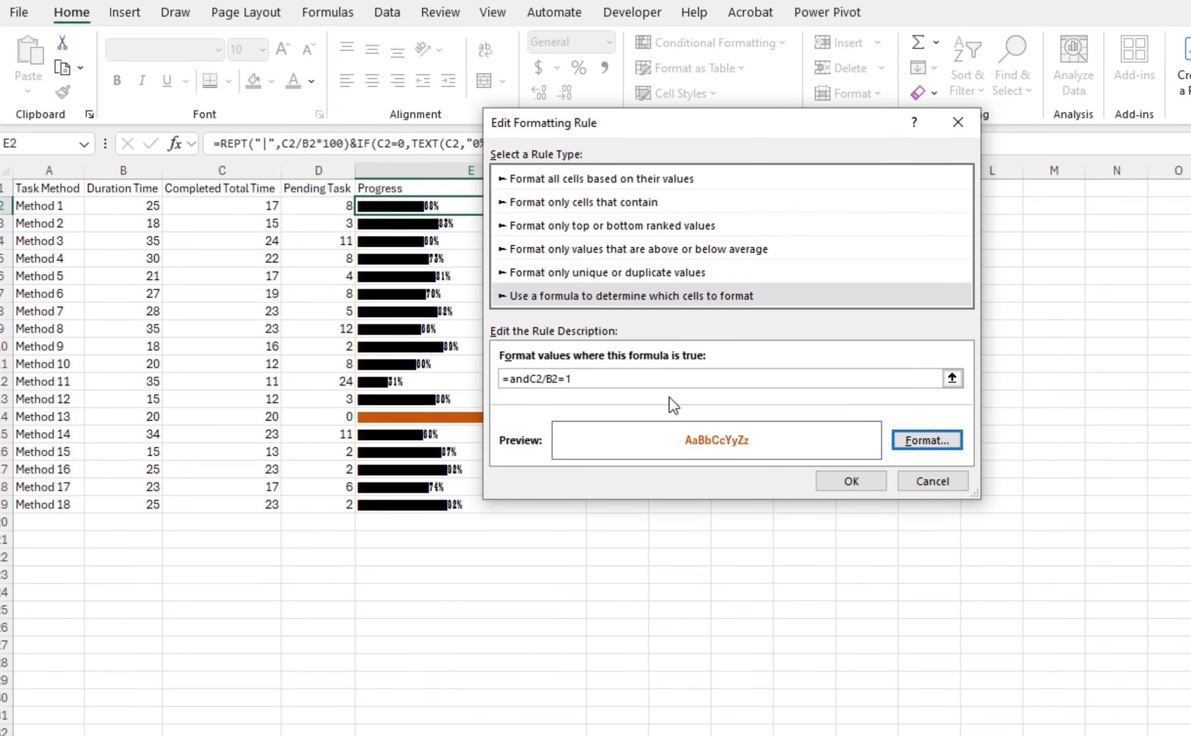
key(Tab)
click(531, 378)
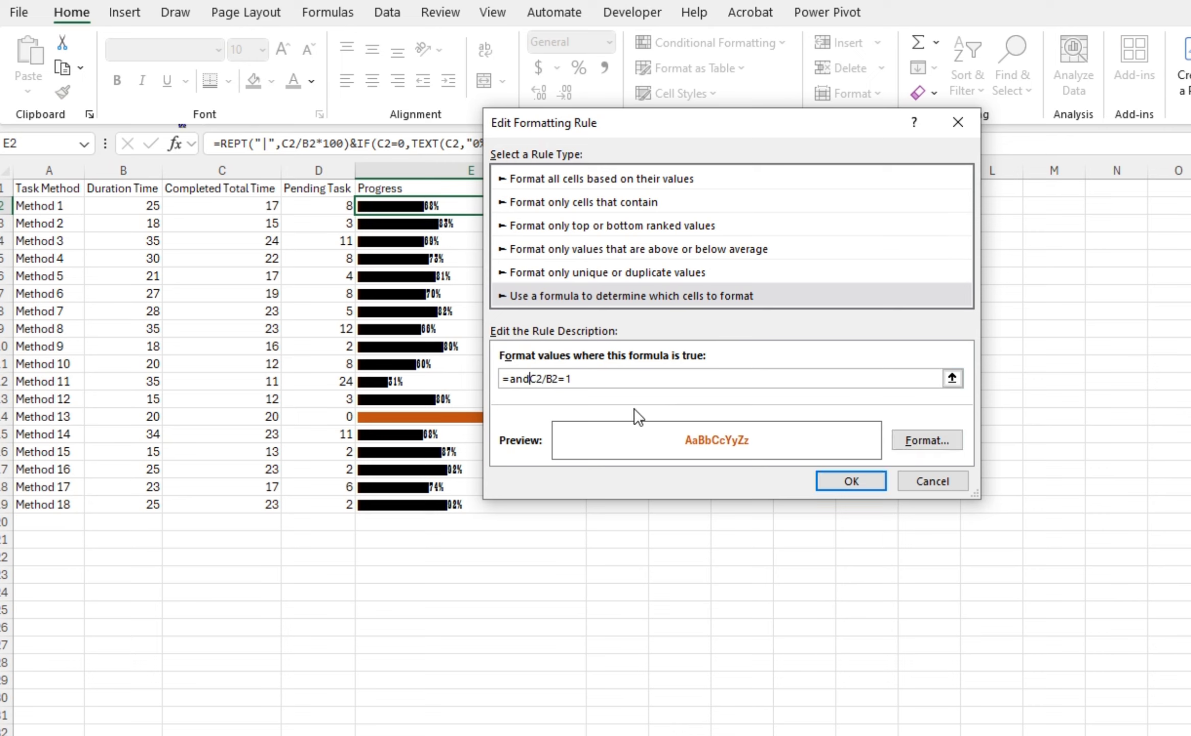
text(()
click(613, 381)
key(BackSpace)
key(BackSpace)
text(>=0.)
text(7)
text(,c2/)
text(b2)
text(<1))
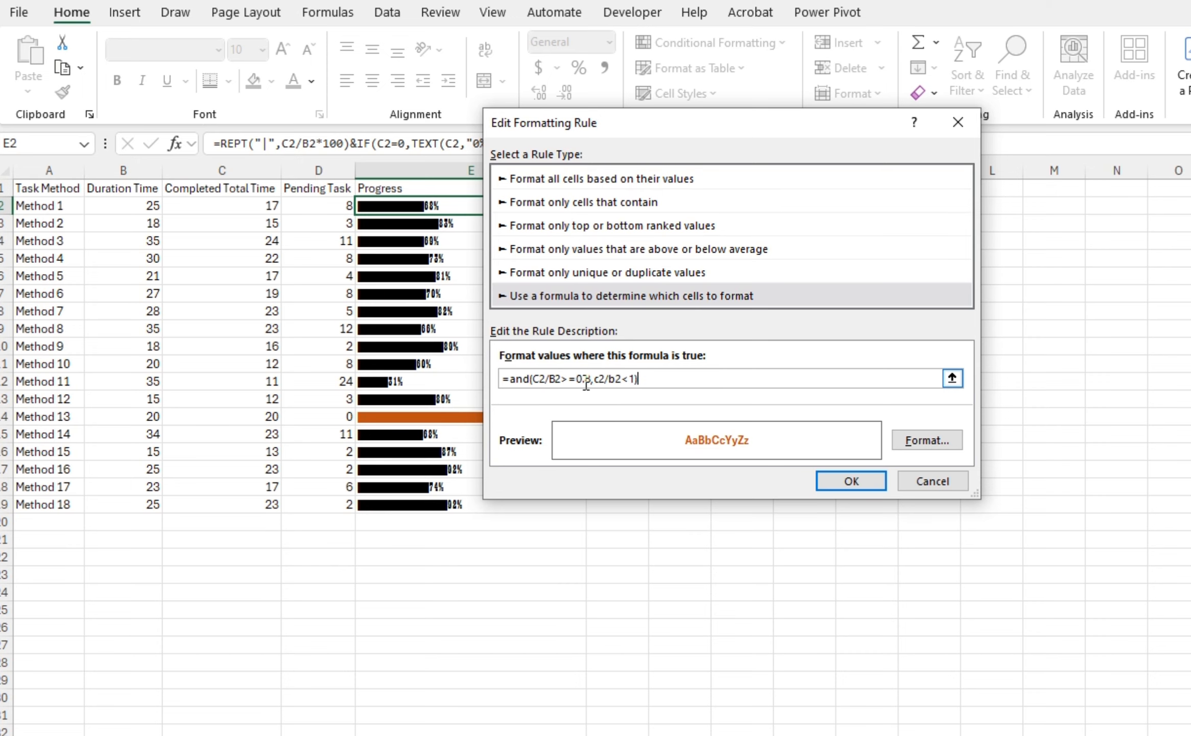
Set that rule's font colour to dark green and confirm the rule and the Rules Manager
click(914, 436)
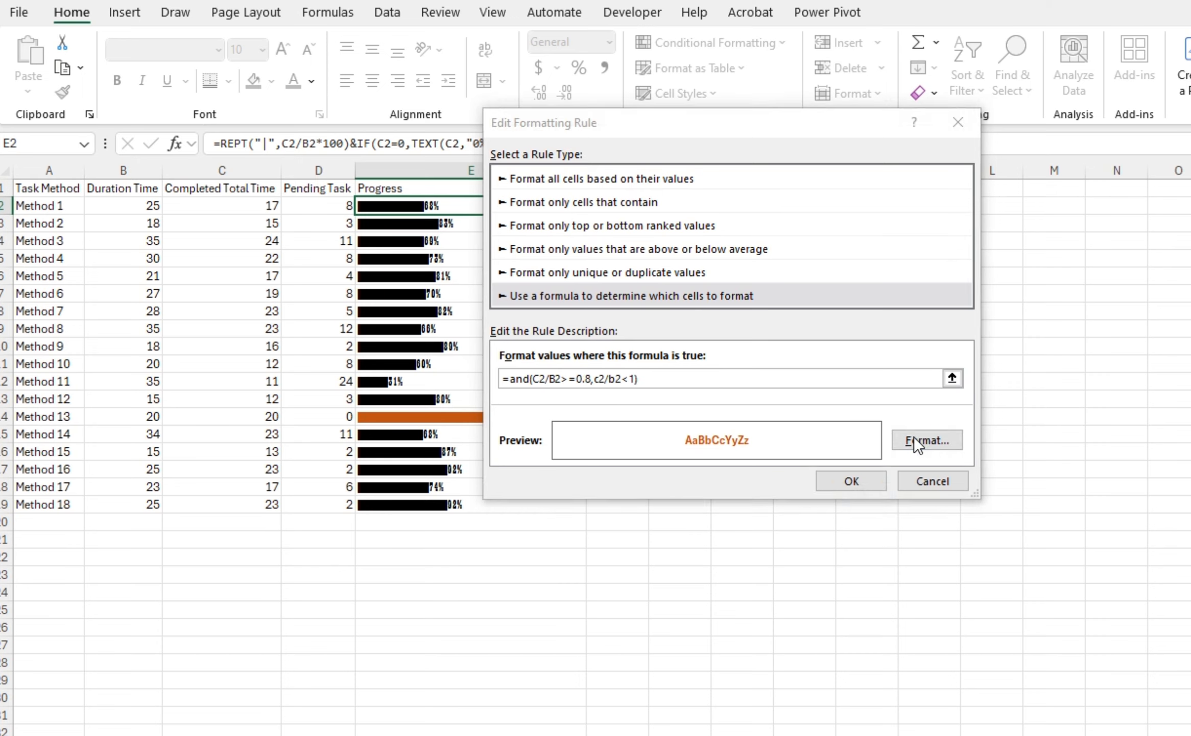
click(864, 228)
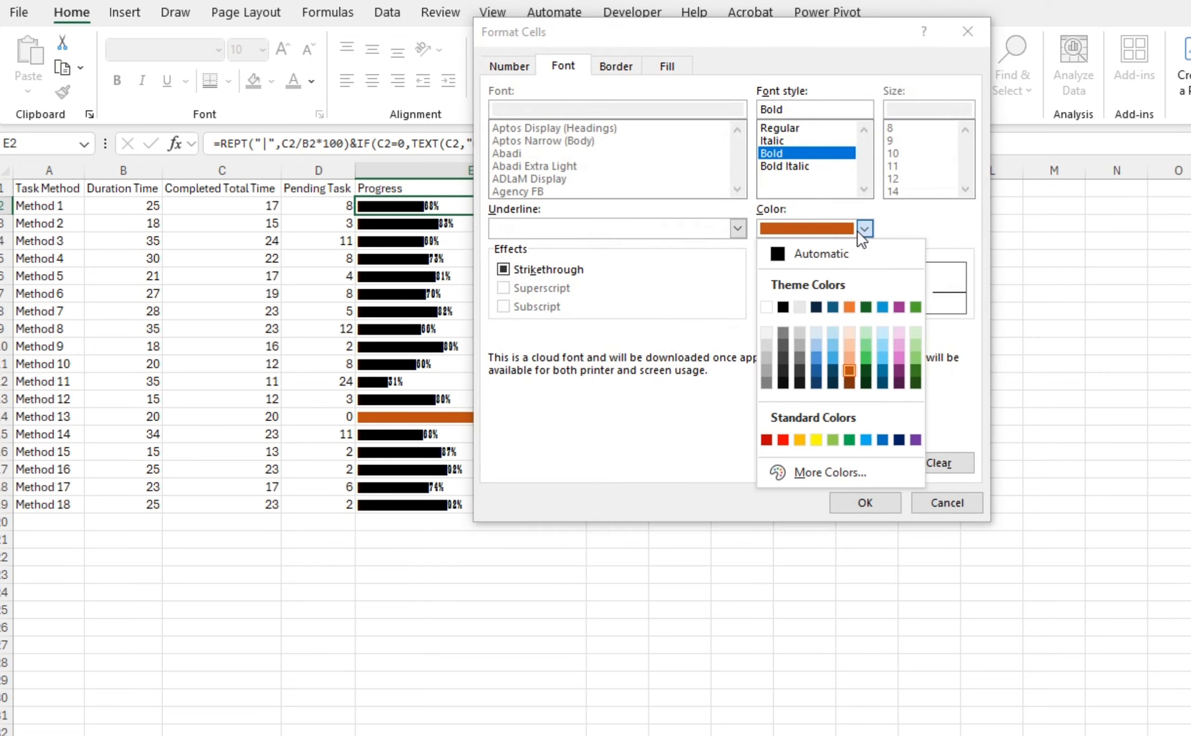
click(915, 372)
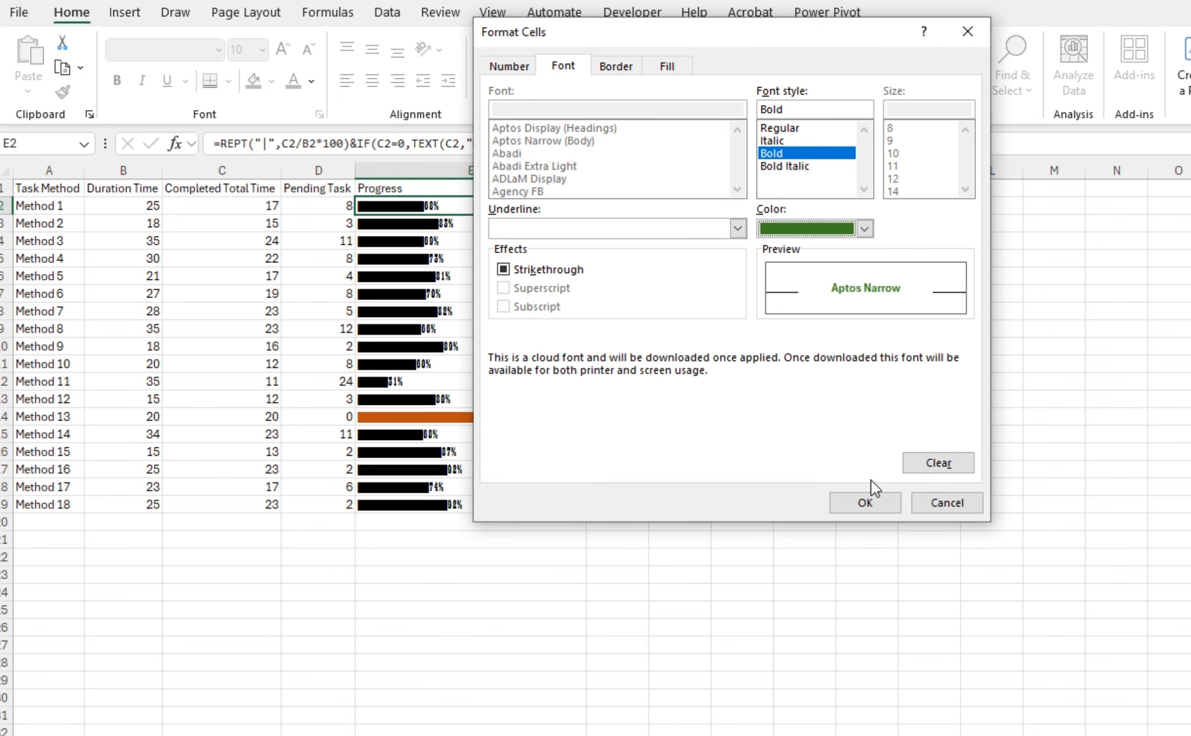
click(867, 497)
click(850, 480)
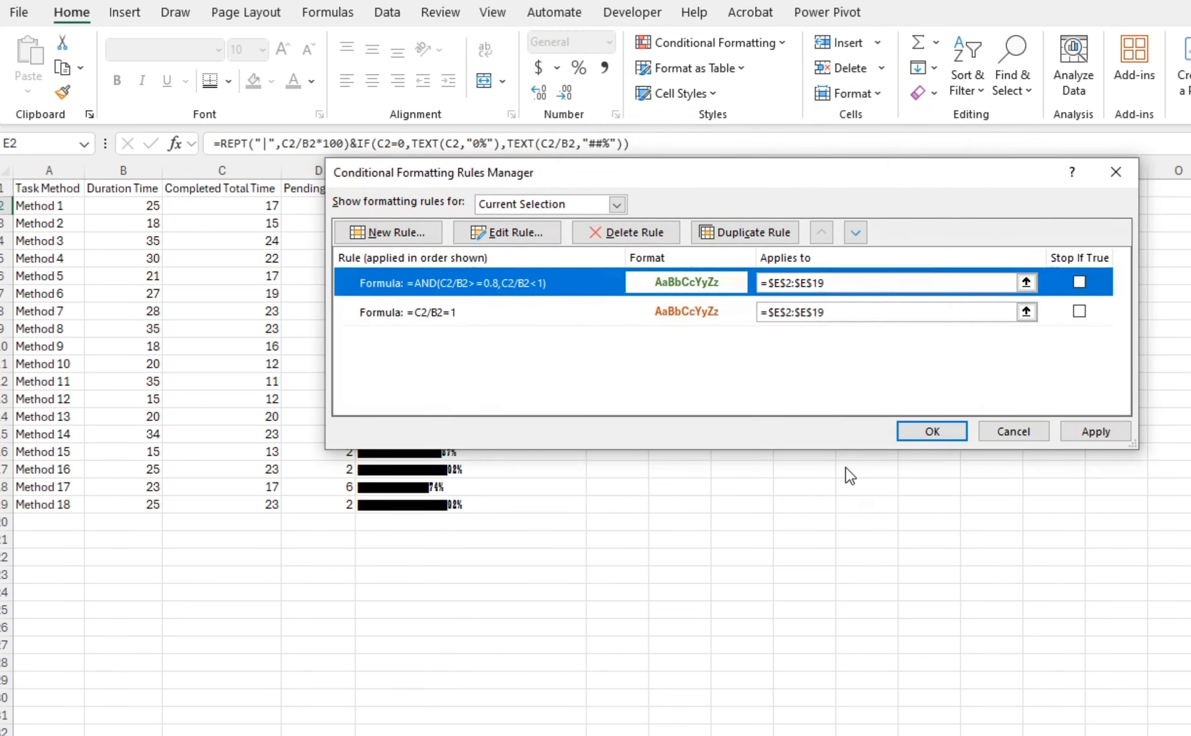
click(933, 435)
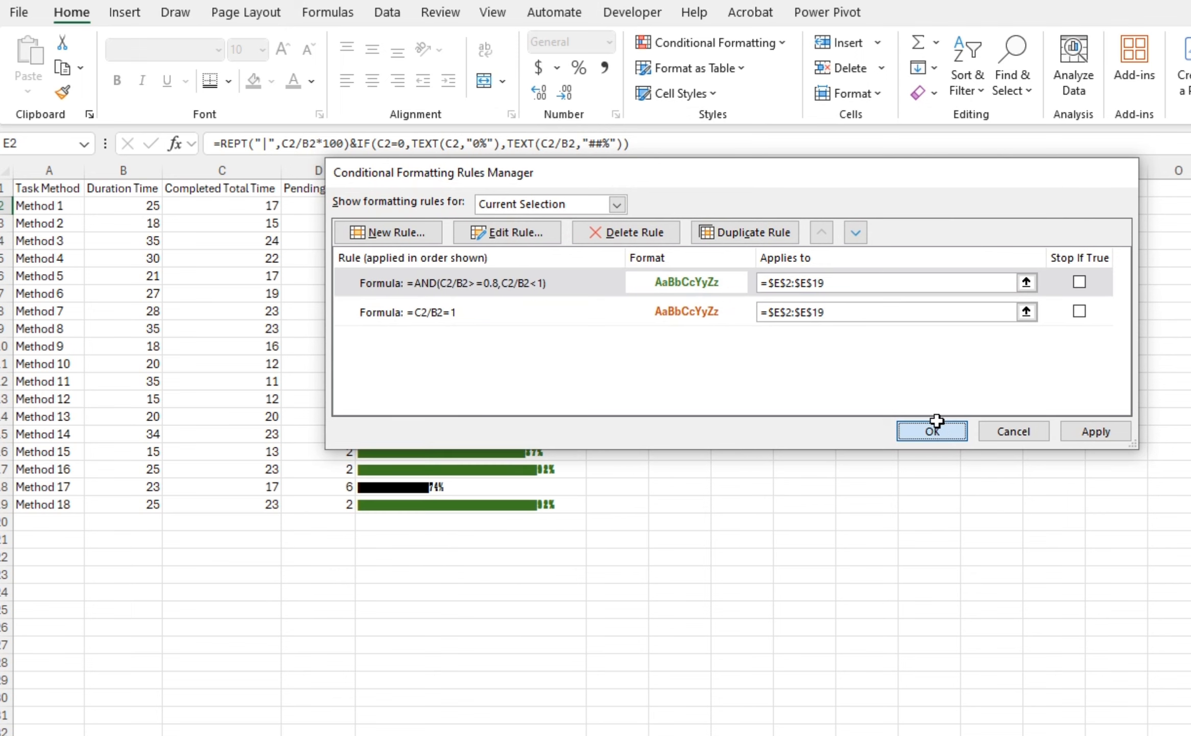
key(ctrl+shift+Down)
key(Up)
key(Down)
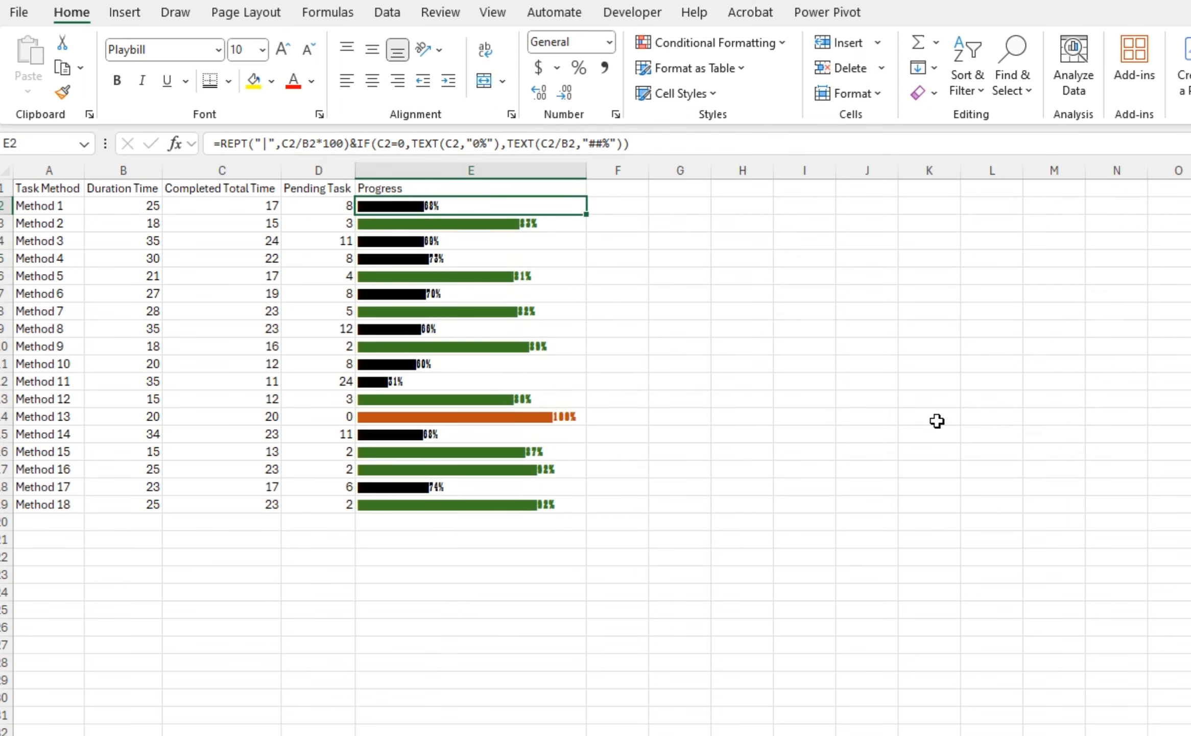
key(ctrl+shift+Down)
click(603, 276)
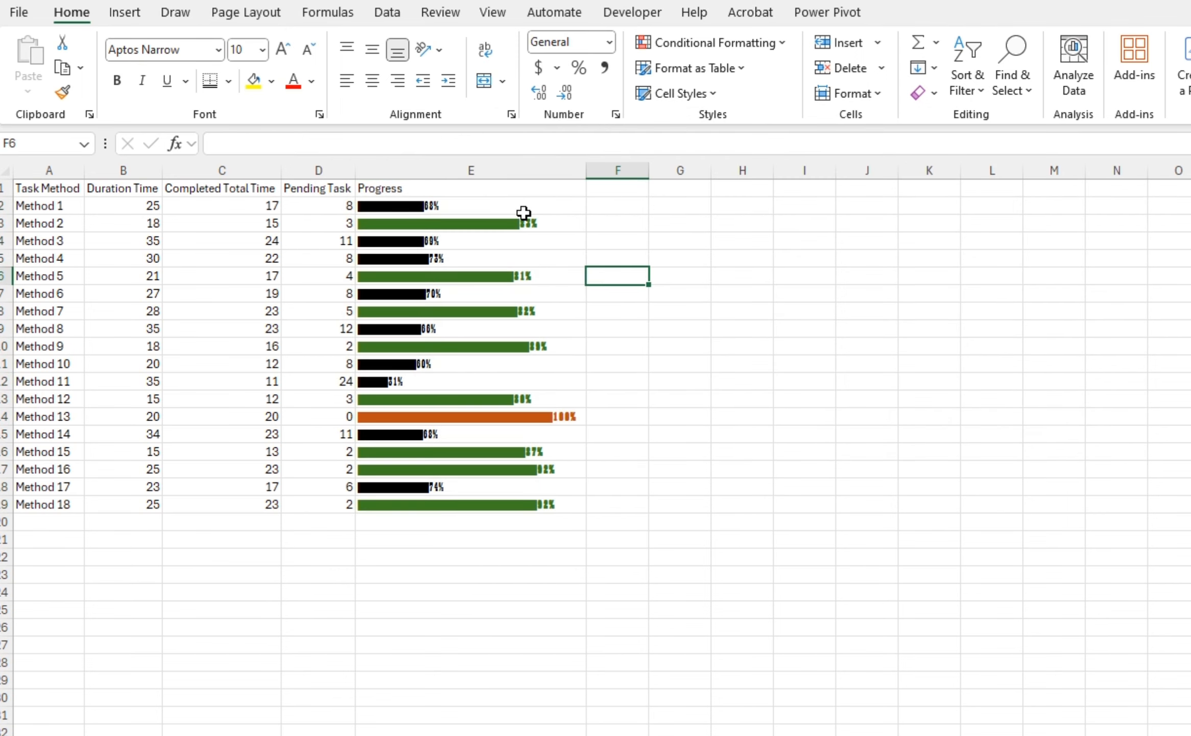
Select E2, duplicate the 80% rule and edit its formula to =AND(C2/B2>=0.6,C2/B2<0.8)
click(524, 212)
click(694, 43)
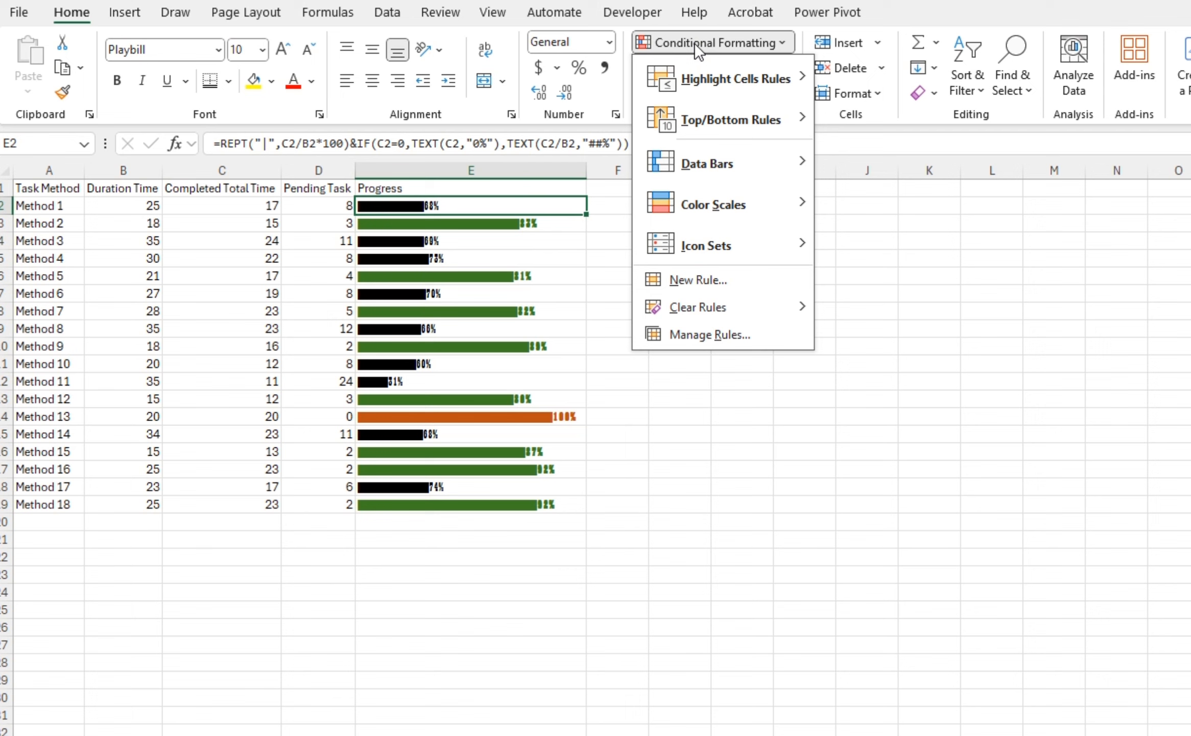
click(705, 332)
click(567, 282)
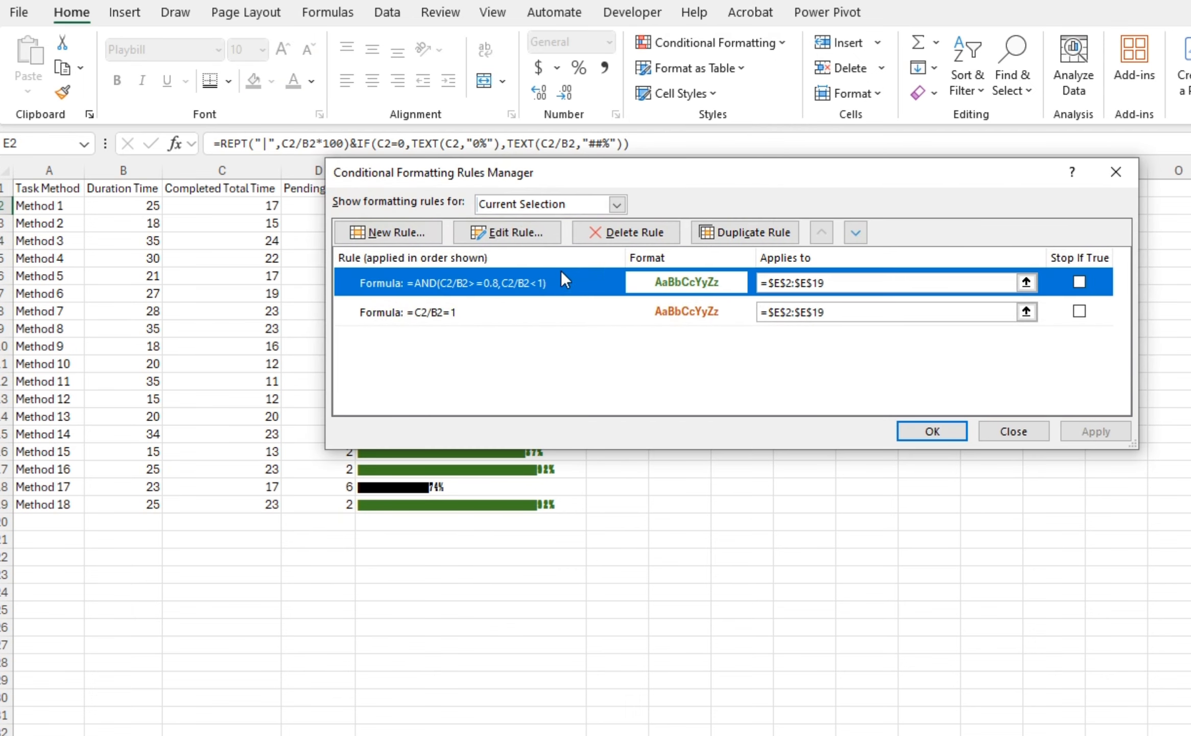
click(766, 232)
double_click(582, 290)
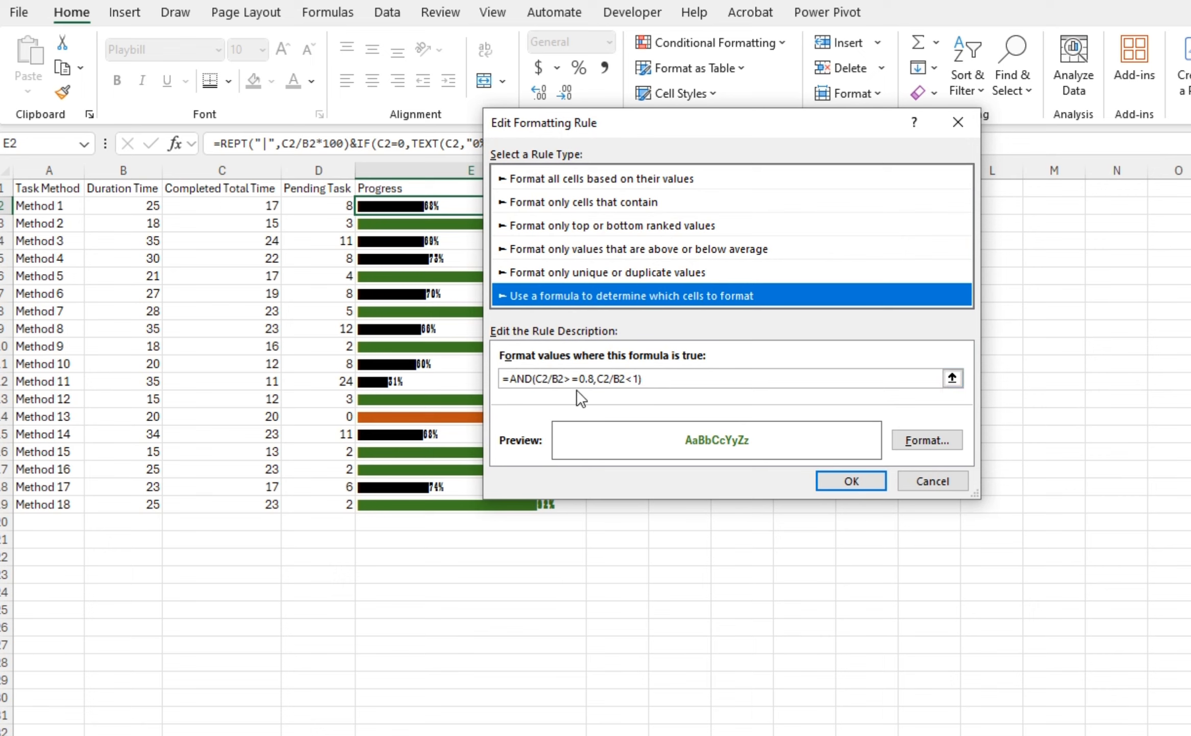
click(590, 379)
key(BackSpace)
text(6)
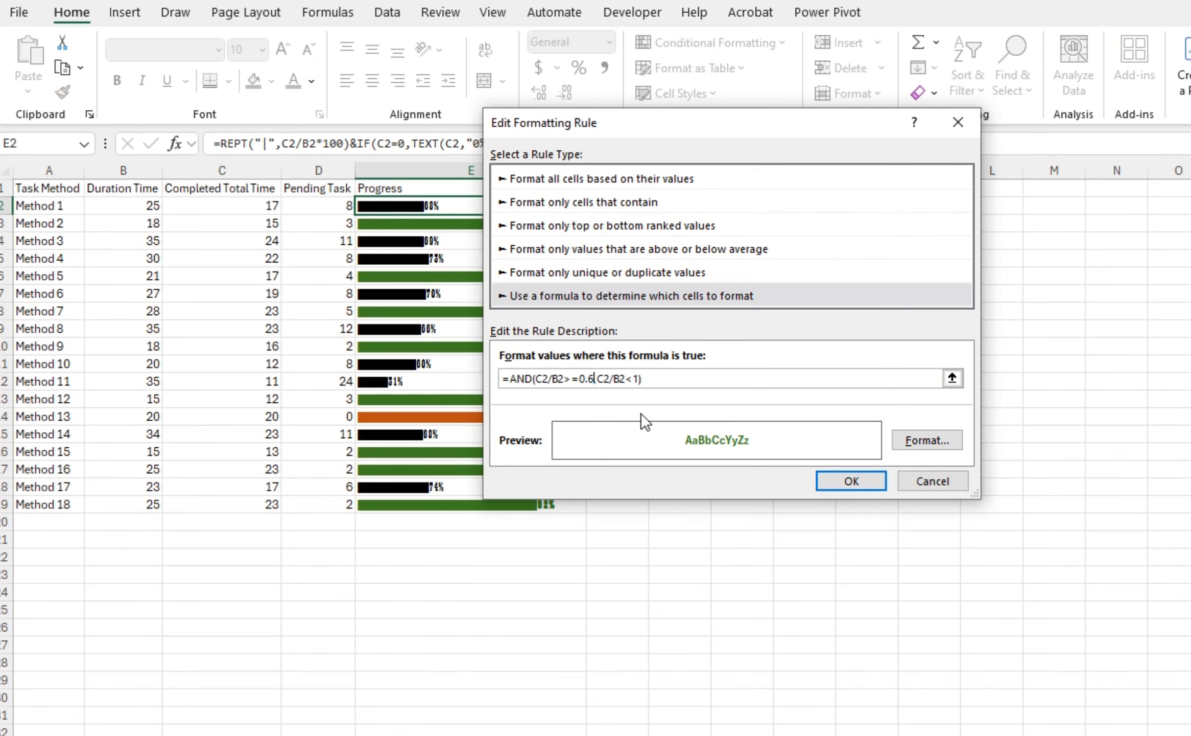
click(633, 378)
key(Delete)
key(Delete)
text(0.8))
Give the 60–80% rule a blue bold font and confirm the rule and the Rules Manager
click(920, 440)
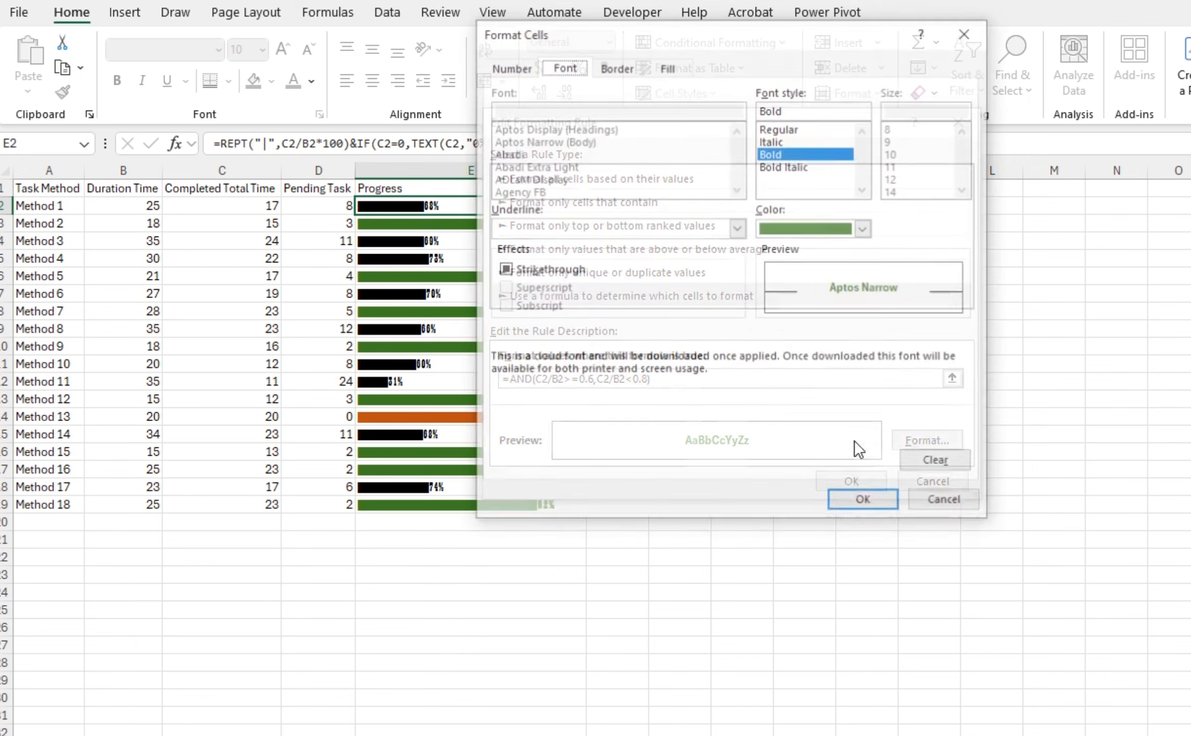
click(865, 229)
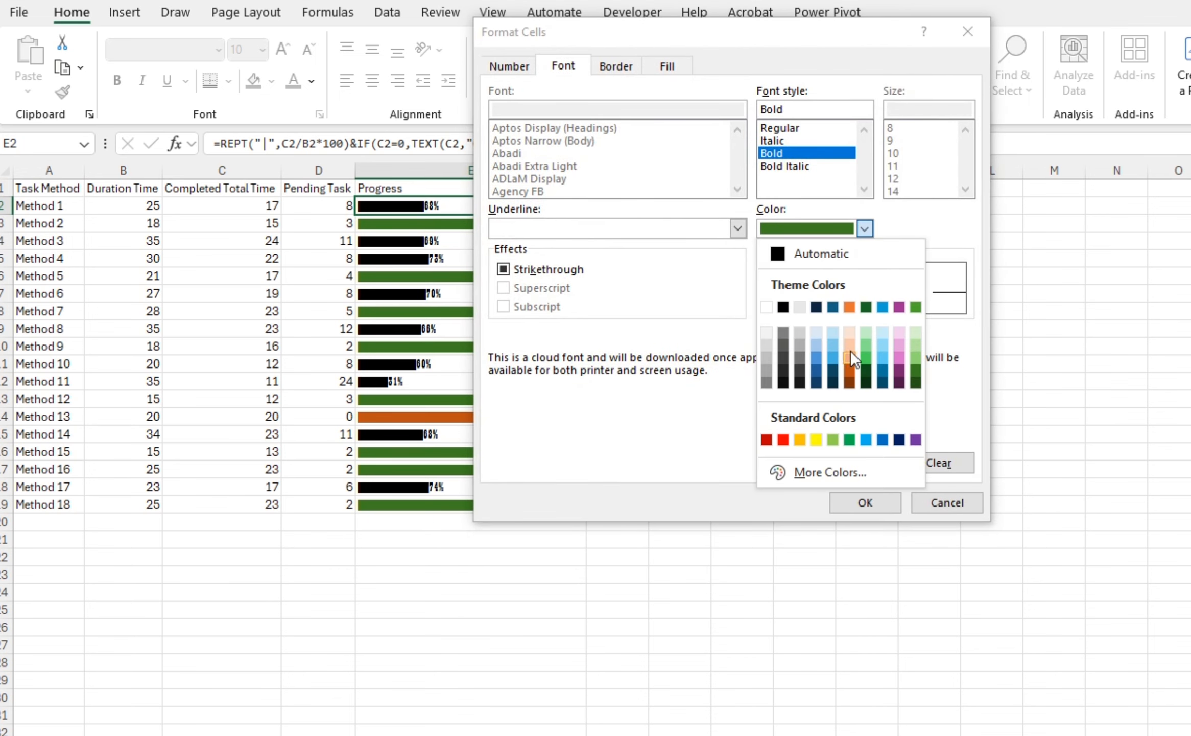
click(882, 352)
click(843, 233)
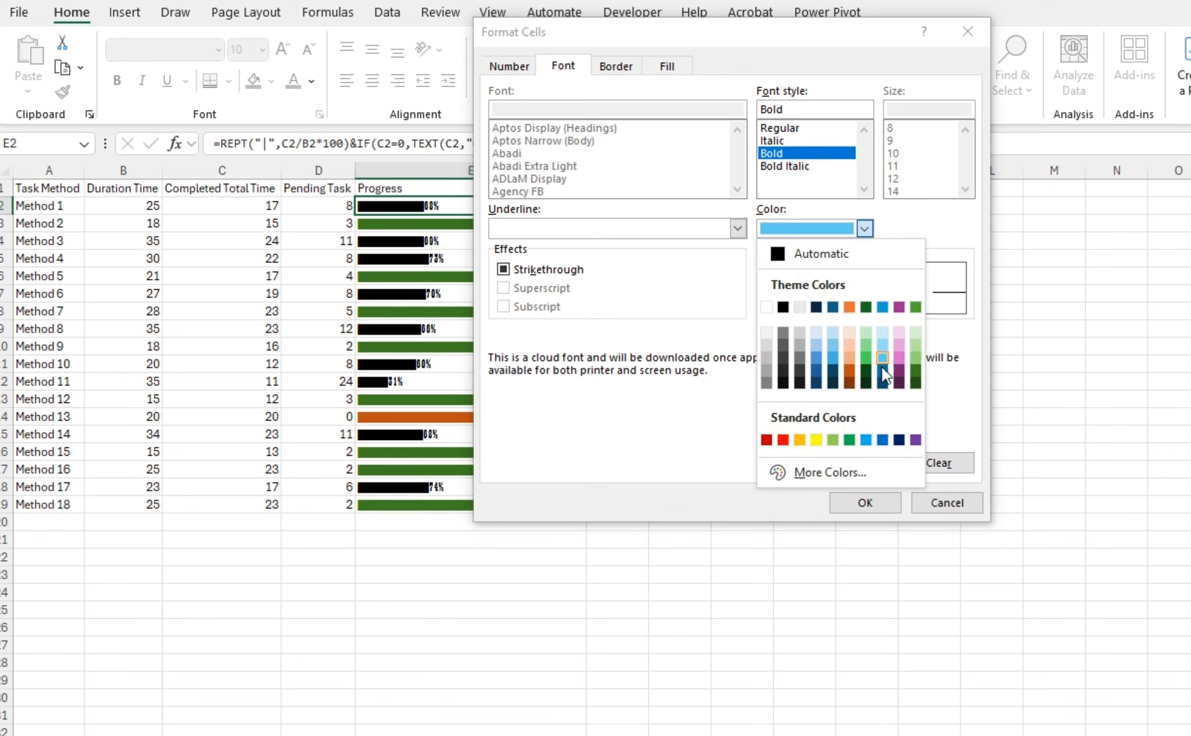
click(882, 367)
click(869, 501)
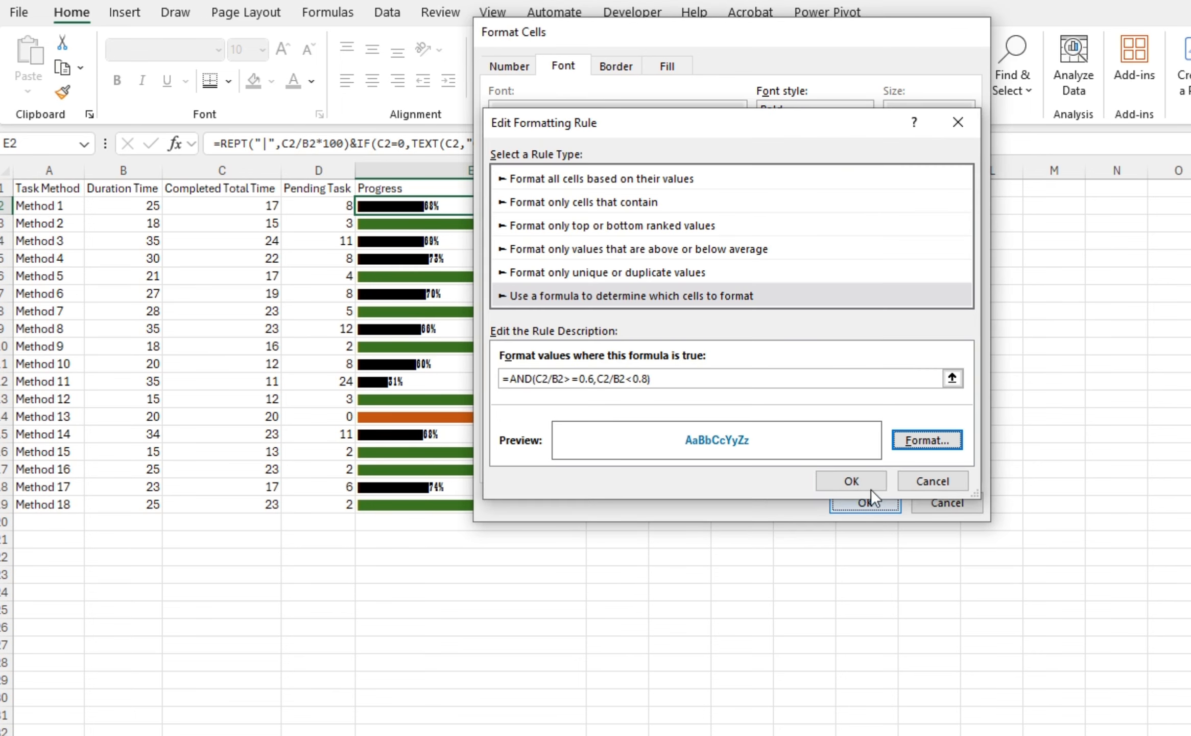
click(858, 479)
click(906, 427)
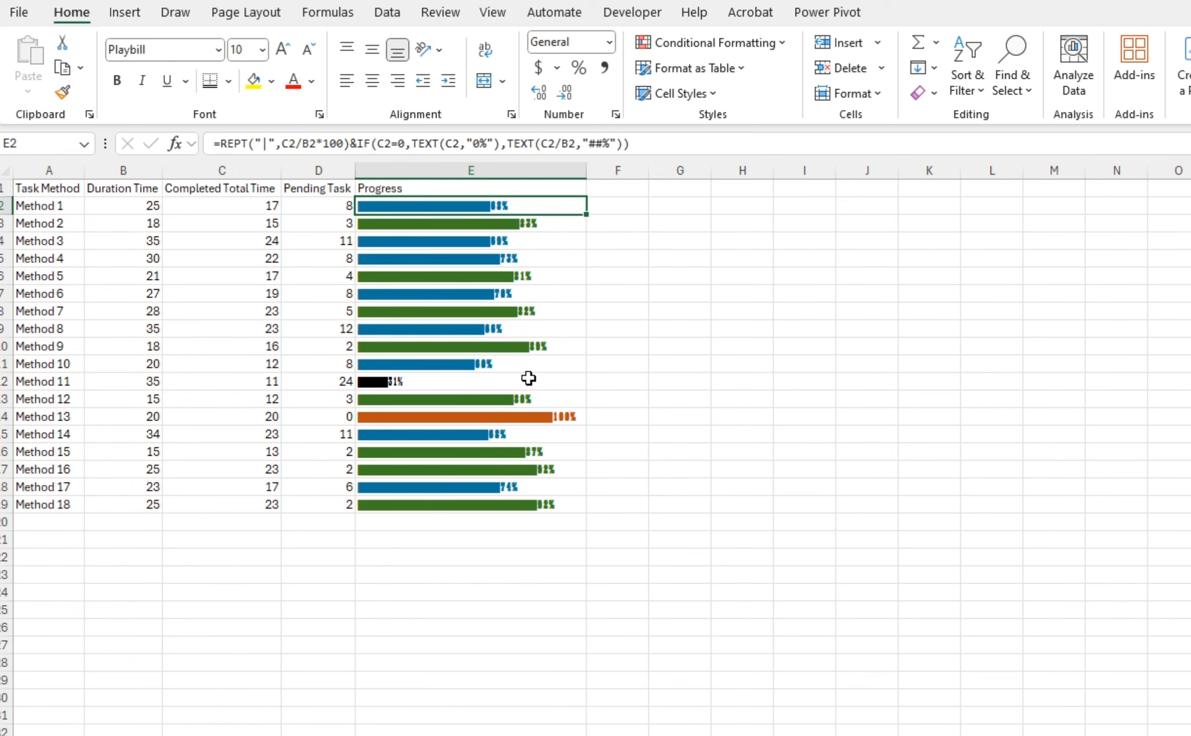
Duplicate the 60–80% rule and edit its formula to =AND(C2/B2>=0.4,C2/B2<0.6)
click(706, 51)
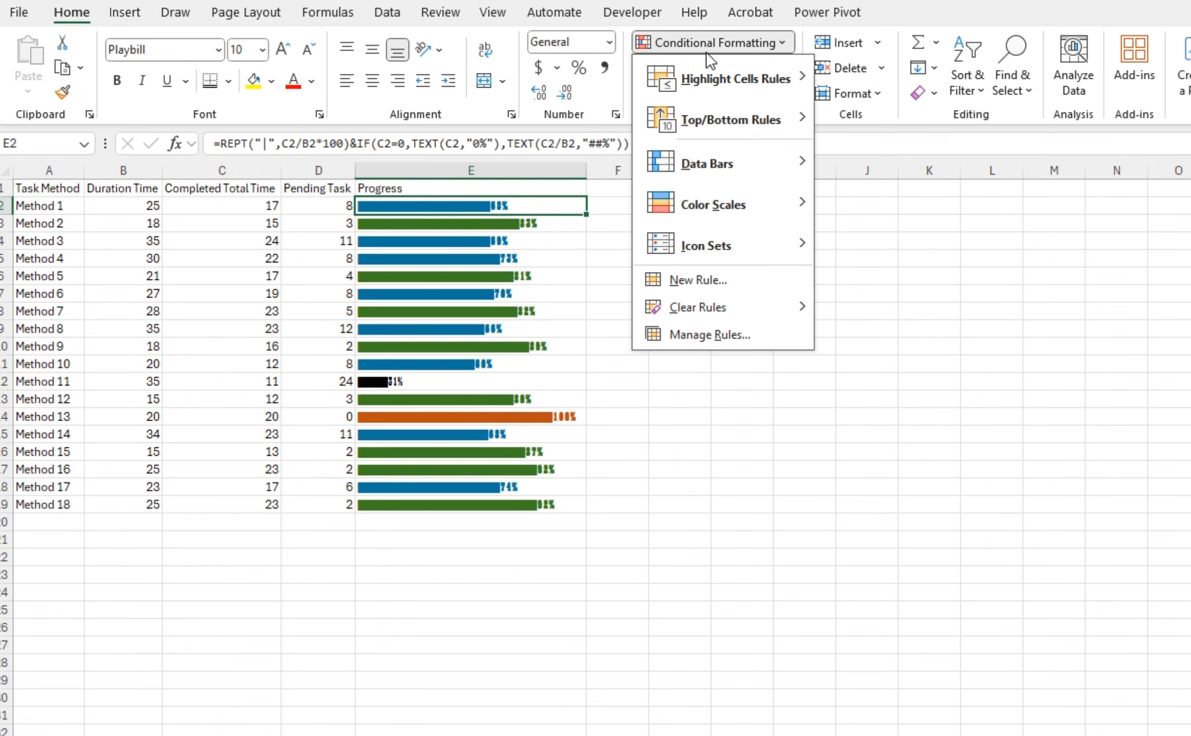
click(704, 332)
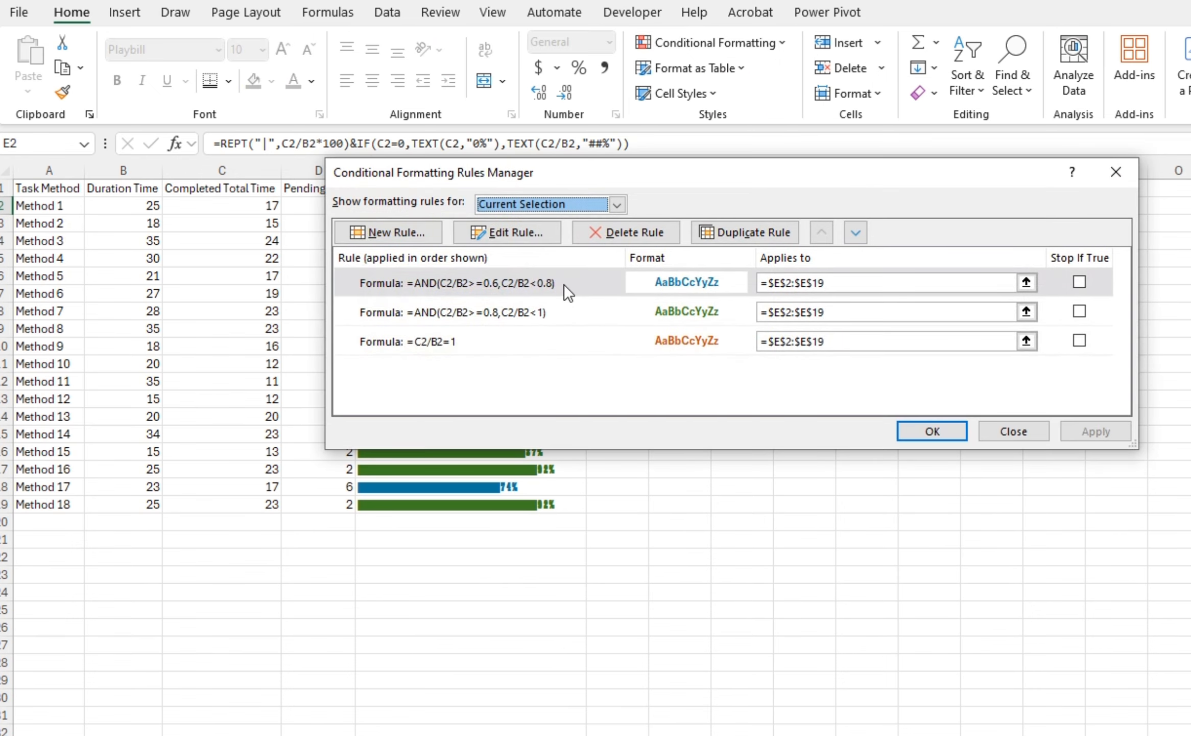
click(564, 284)
click(766, 232)
double_click(584, 286)
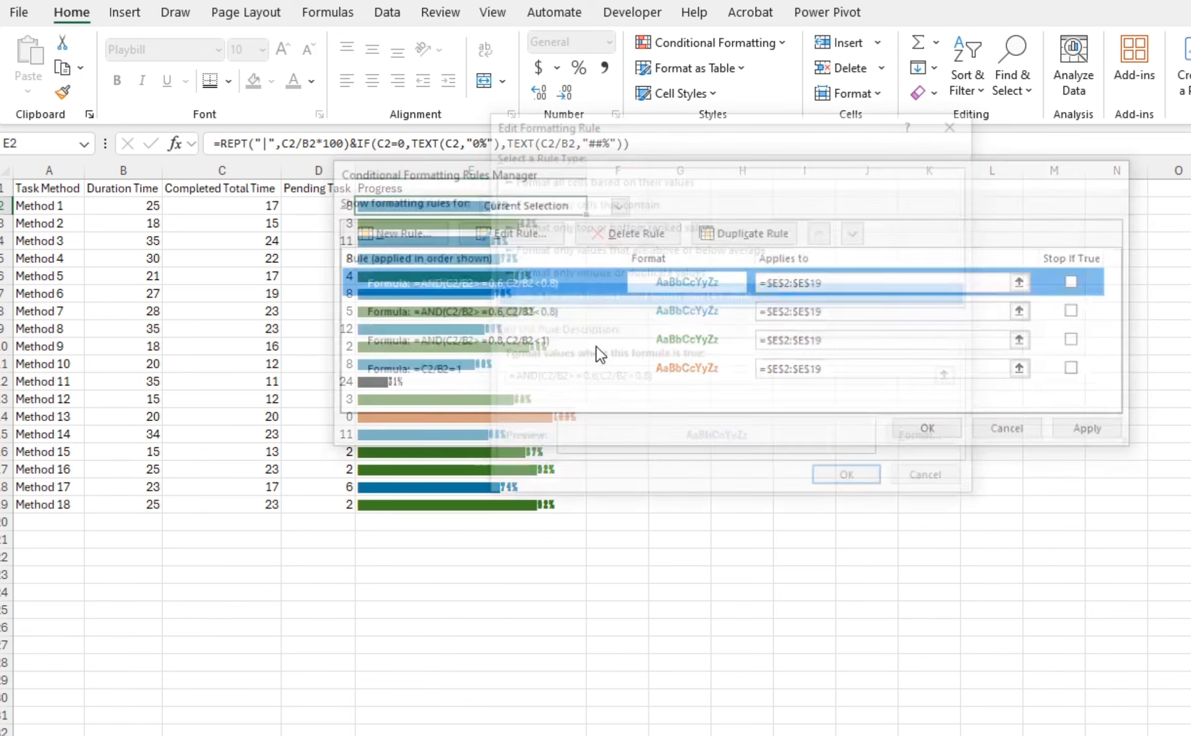
click(586, 379)
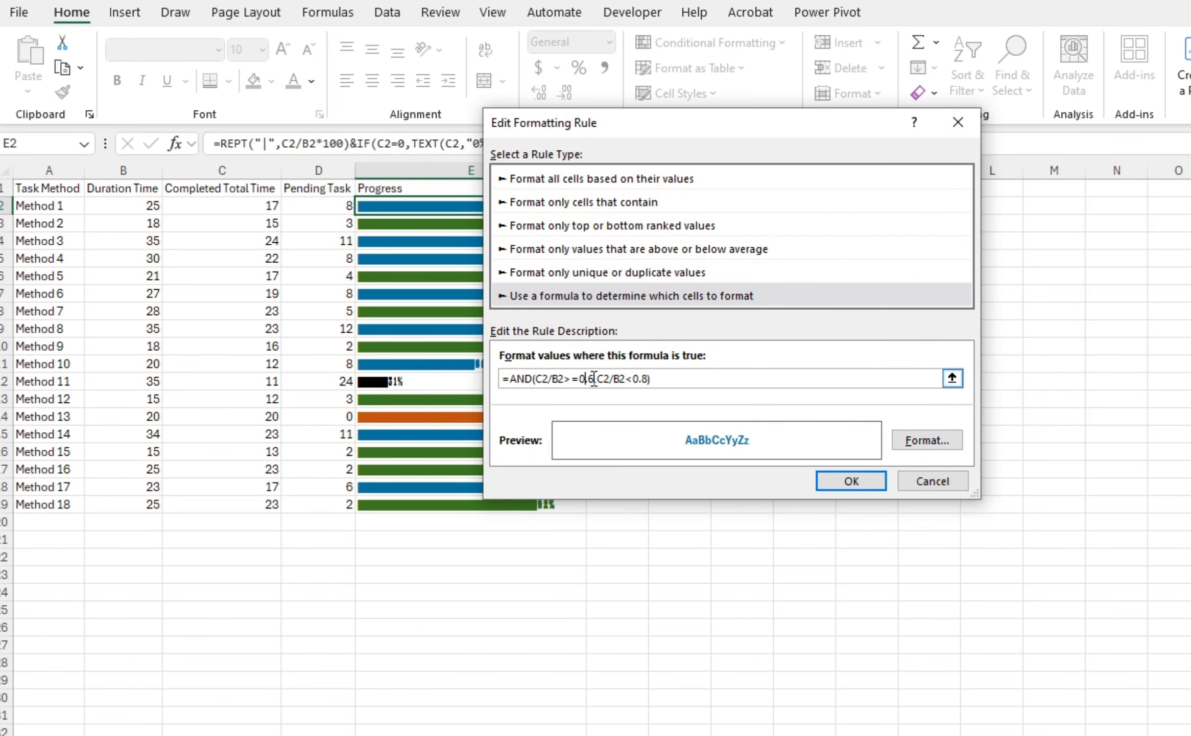
key(BackSpace)
text(4)
click(644, 379)
key(Delete)
text(6)
Set the 40–60% rule's font colour to standard red and confirm the rule and the Rules Manager
click(913, 440)
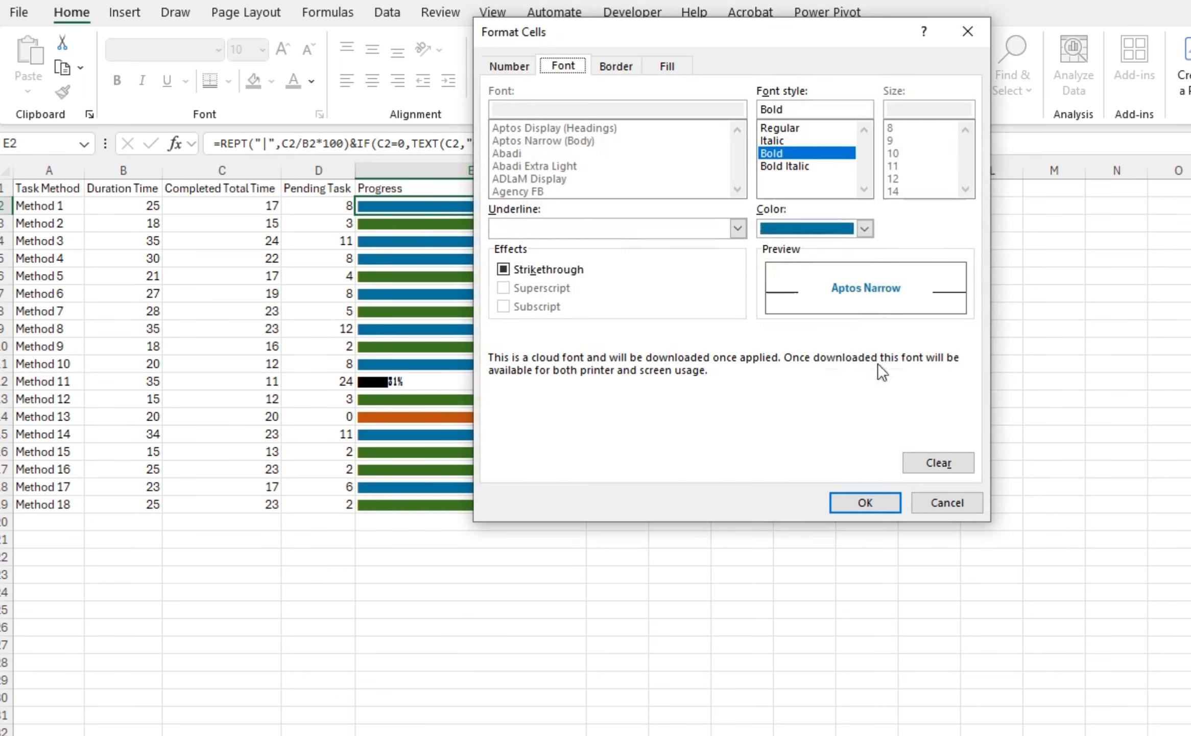
click(865, 229)
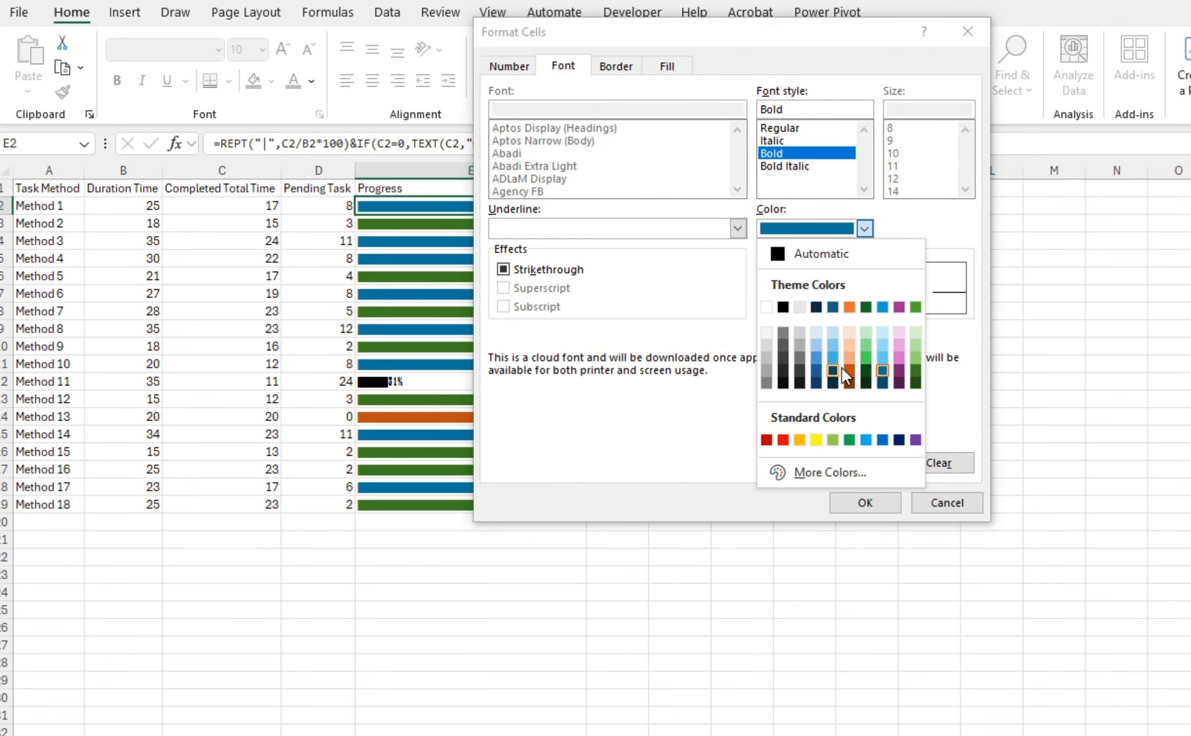
click(784, 438)
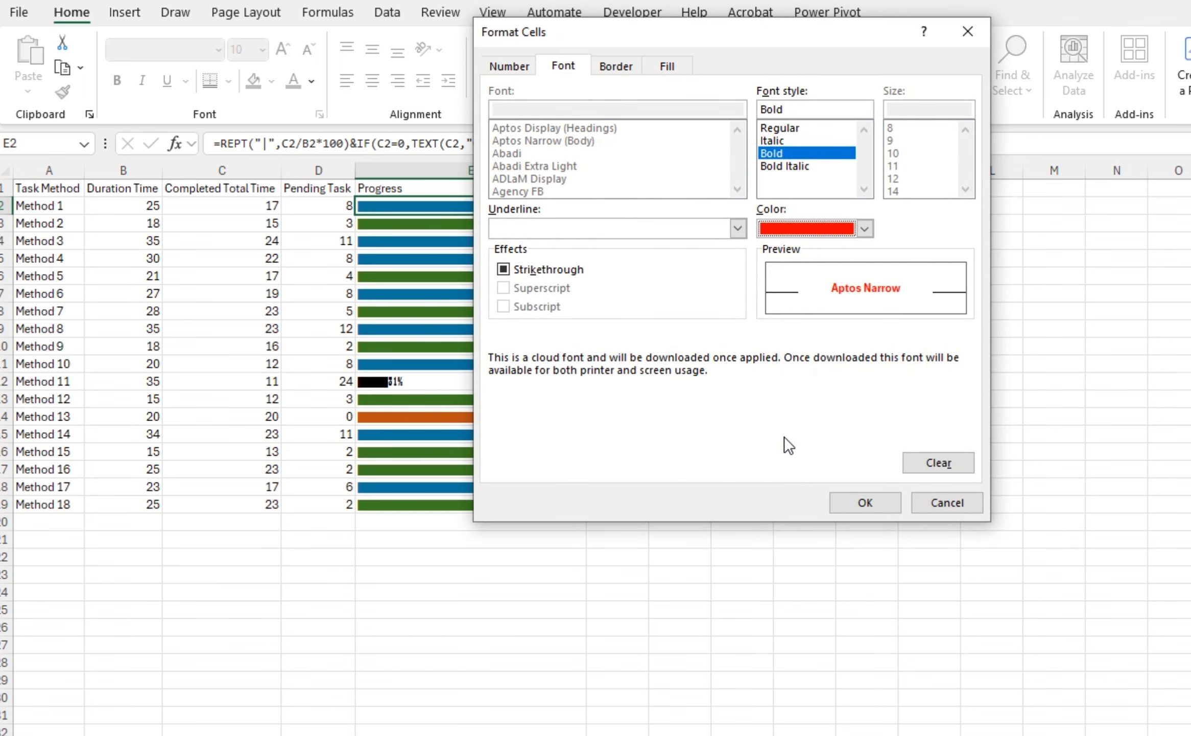
click(867, 502)
click(844, 485)
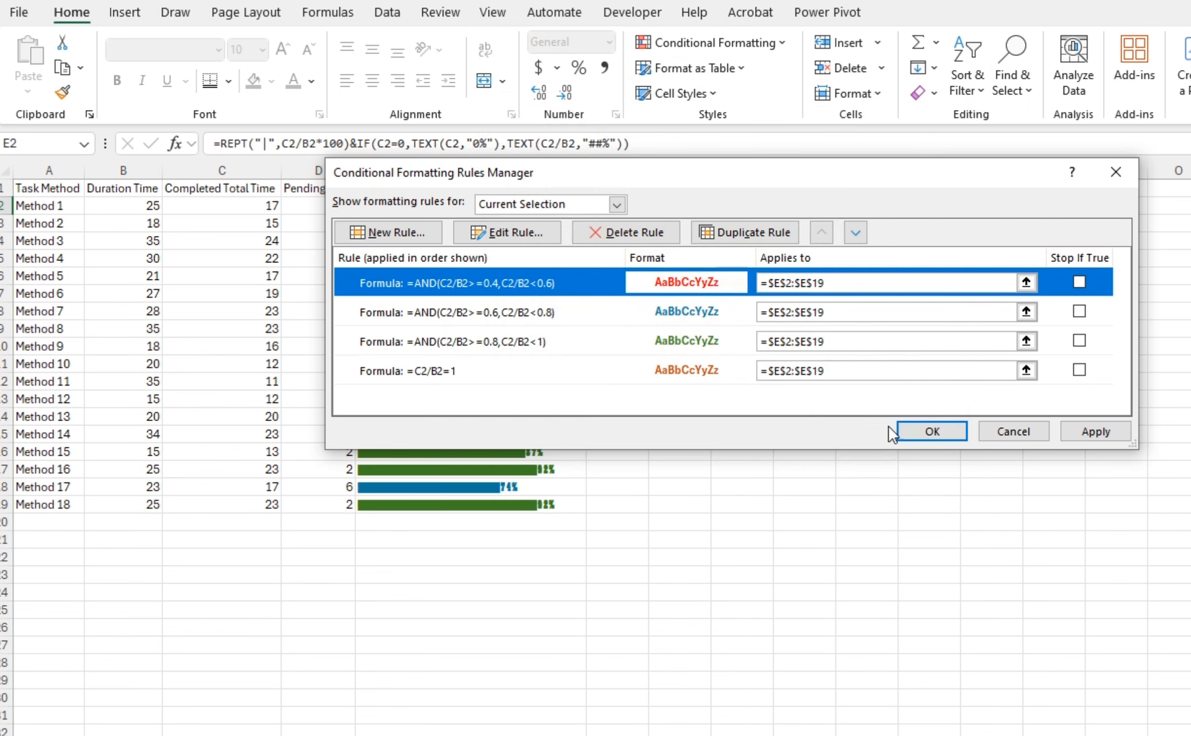
click(900, 430)
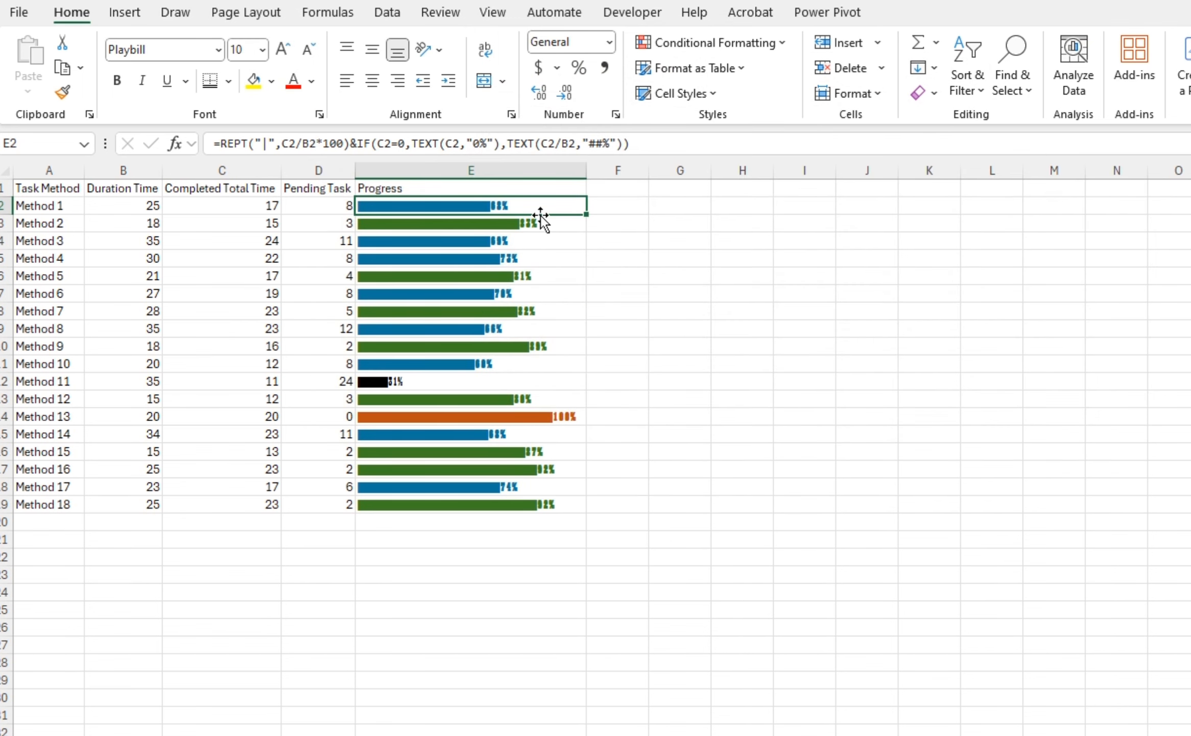
Change Method 1's Completed Total Time to 10 to test the colour rules
key(ctrl+shift+Down)
key(Up)
key(Down)
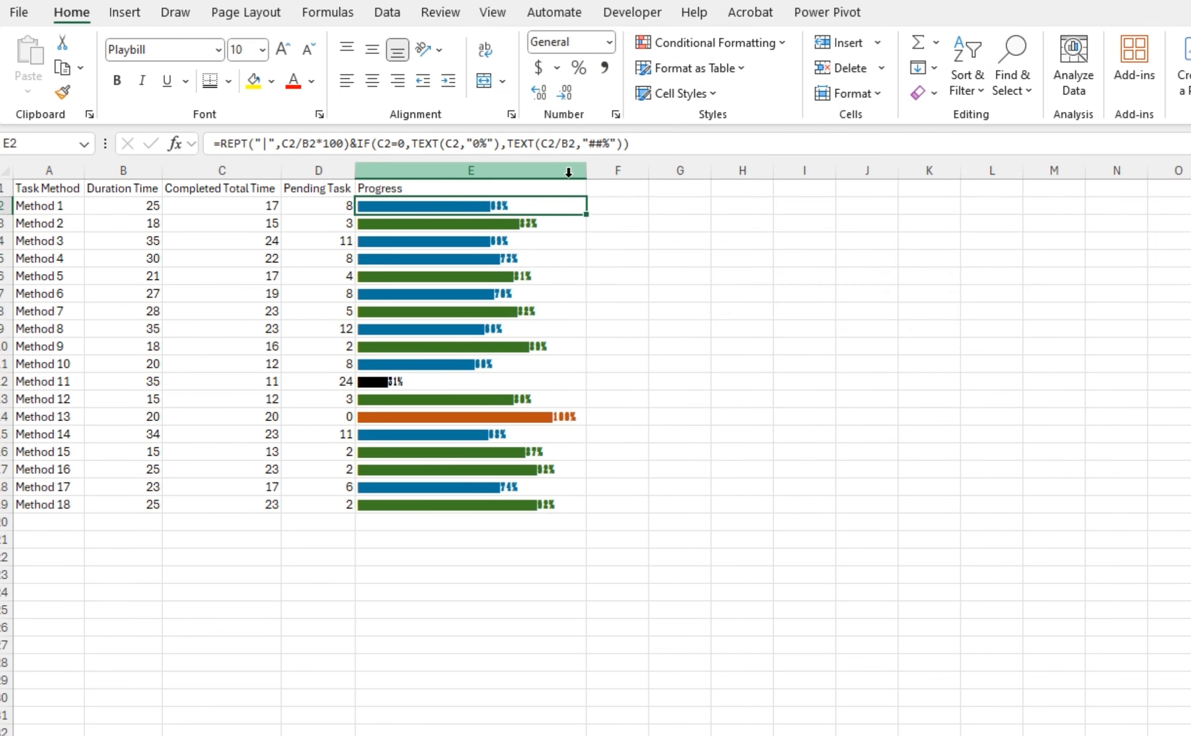
key(Left)
Change Method 3's Completed Total Time to 8
key(Left)
text(10)
key(Tab)
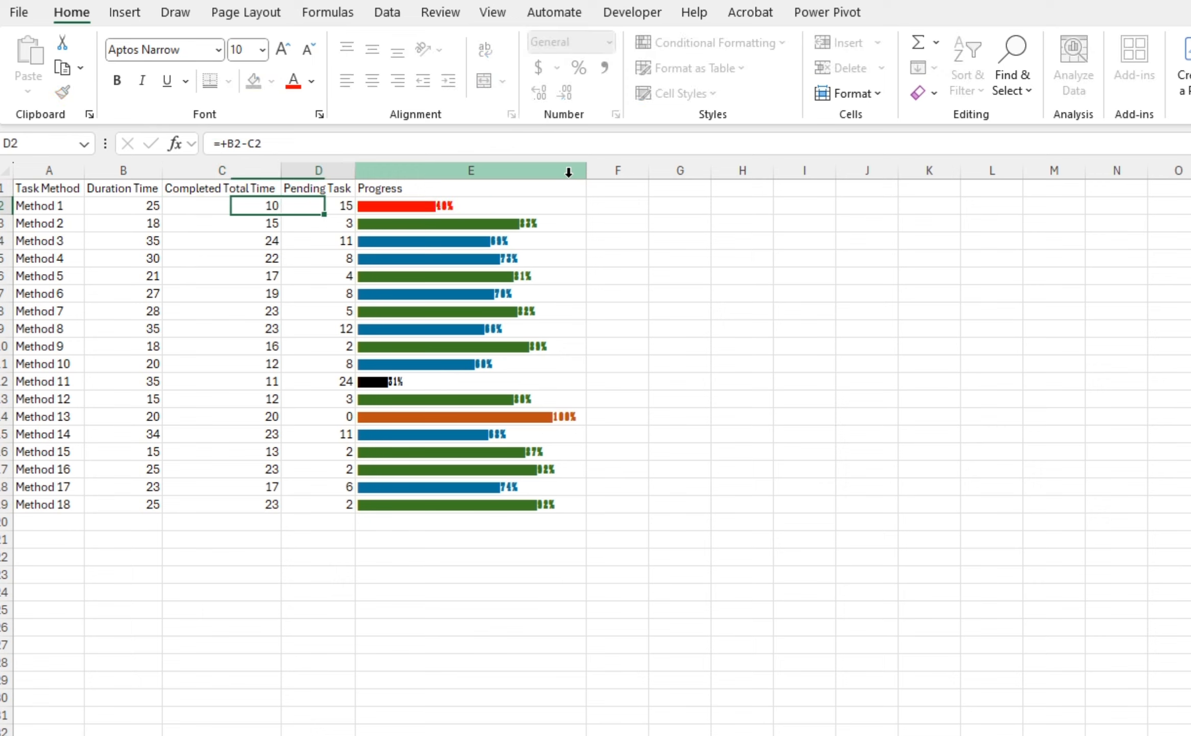
key(Left)
key(Right)
key(Right)
key(Down)
key(Down)
key(Left)
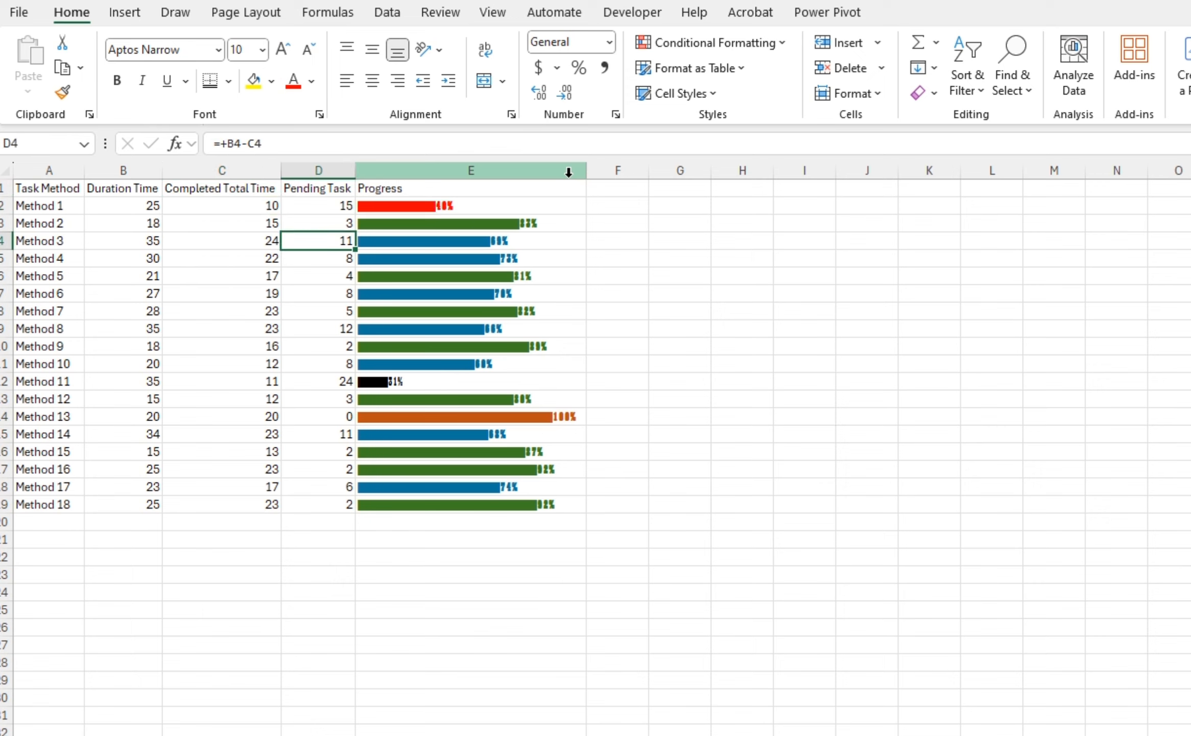
key(Left)
text(8)
key(Tab)
Change Method 3's Completed Total Time to 15
key(Left)
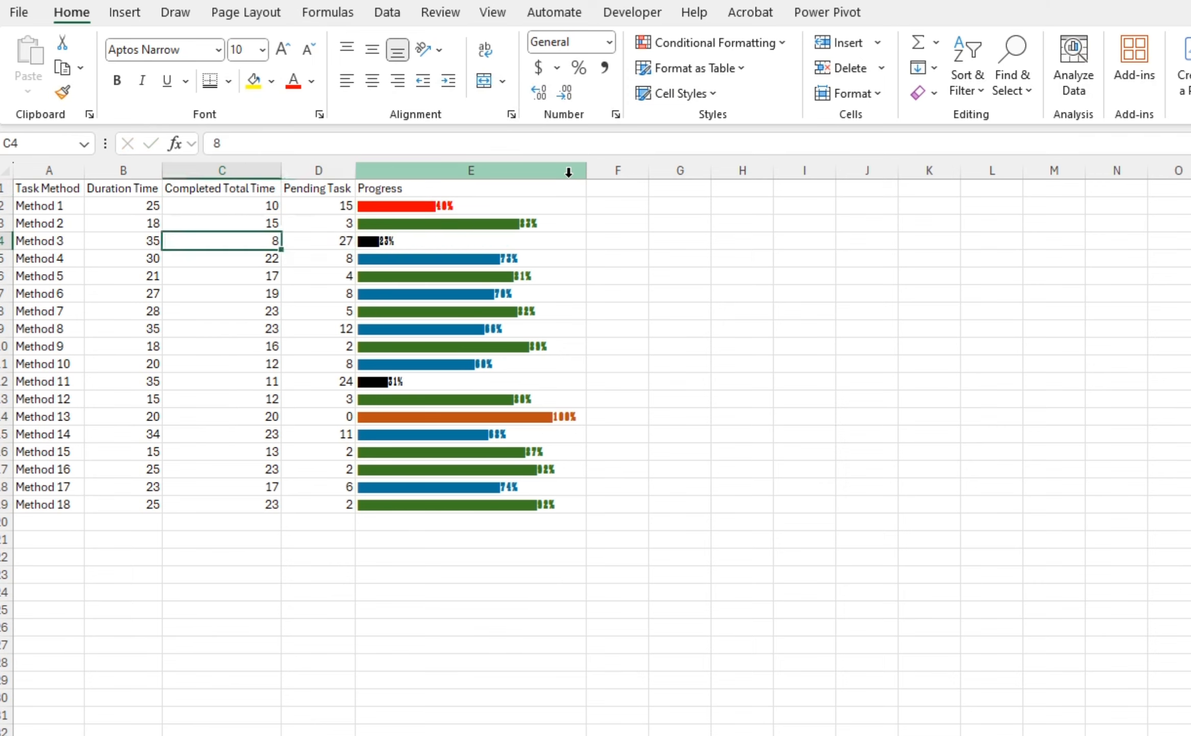
key(Right)
key(Right)
For the progress cells, duplicate the 40–60% rule and edit its formula to =AND(C2/B2>=0,C2/B2<0.4)
key(Left)
key(Left)
text(15)
key(Tab)
key(Left)
key(Right)
key(Right)
key(Up)
key(Up)
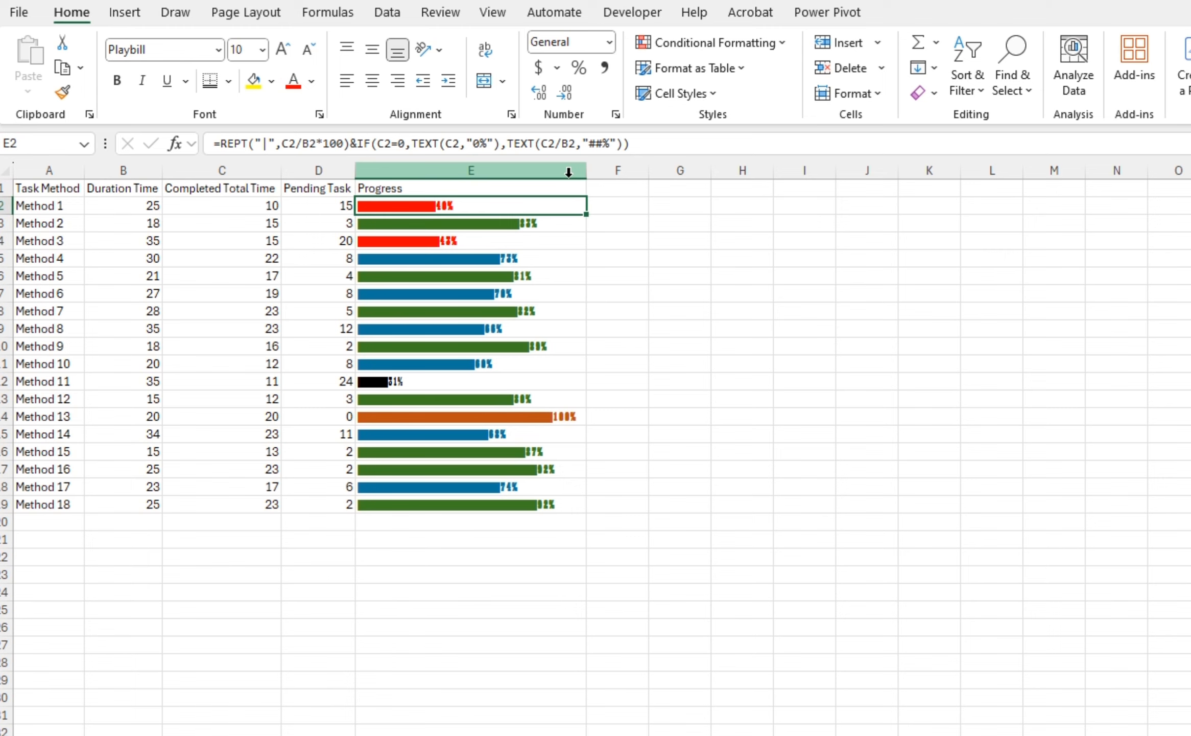
click(724, 44)
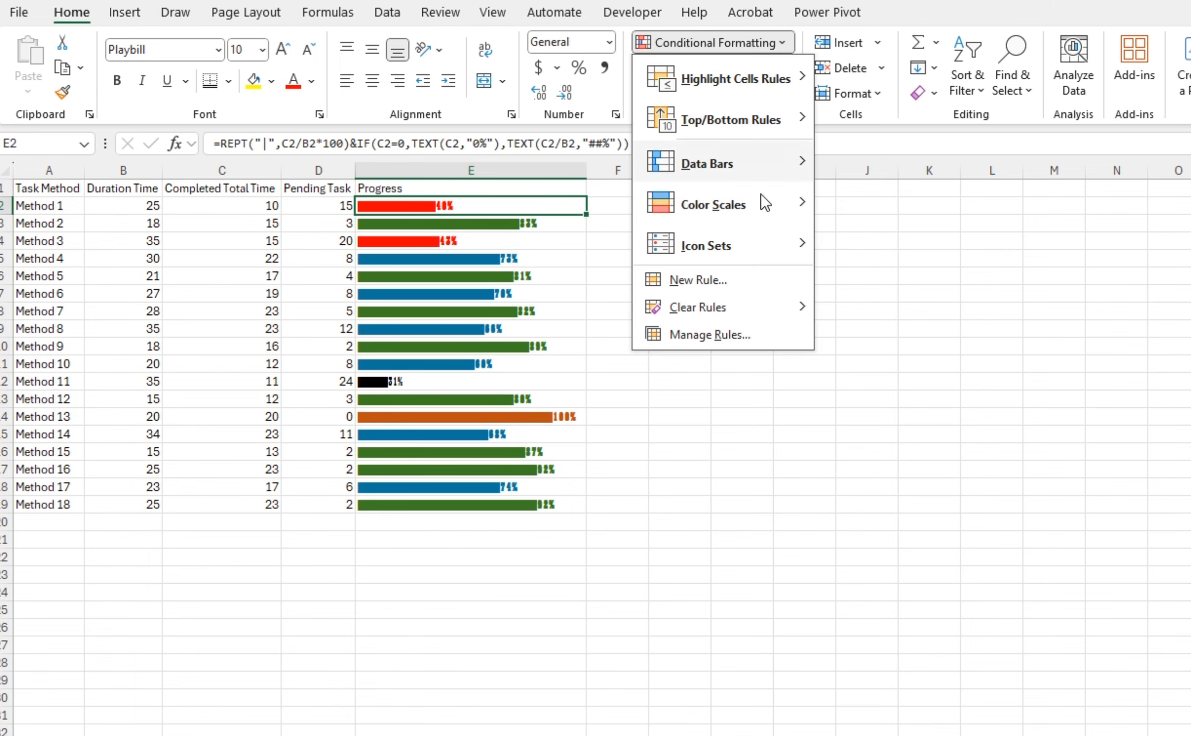
click(717, 334)
click(558, 283)
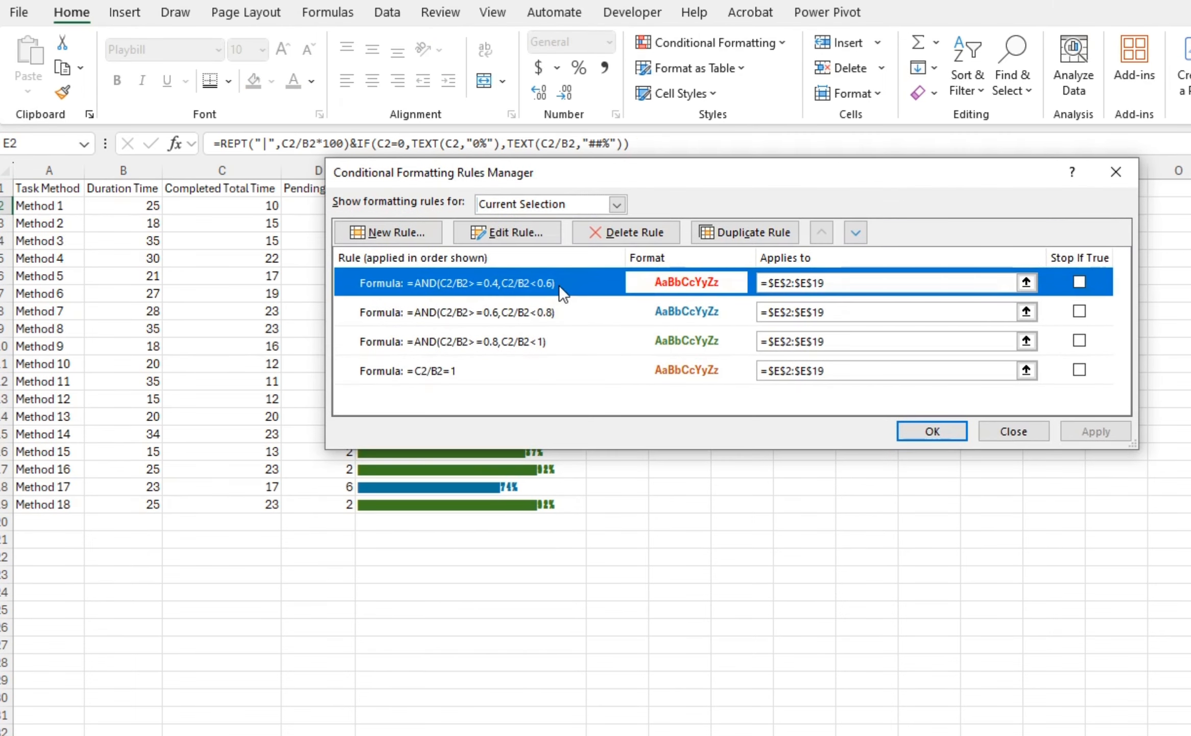
click(744, 237)
double_click(578, 282)
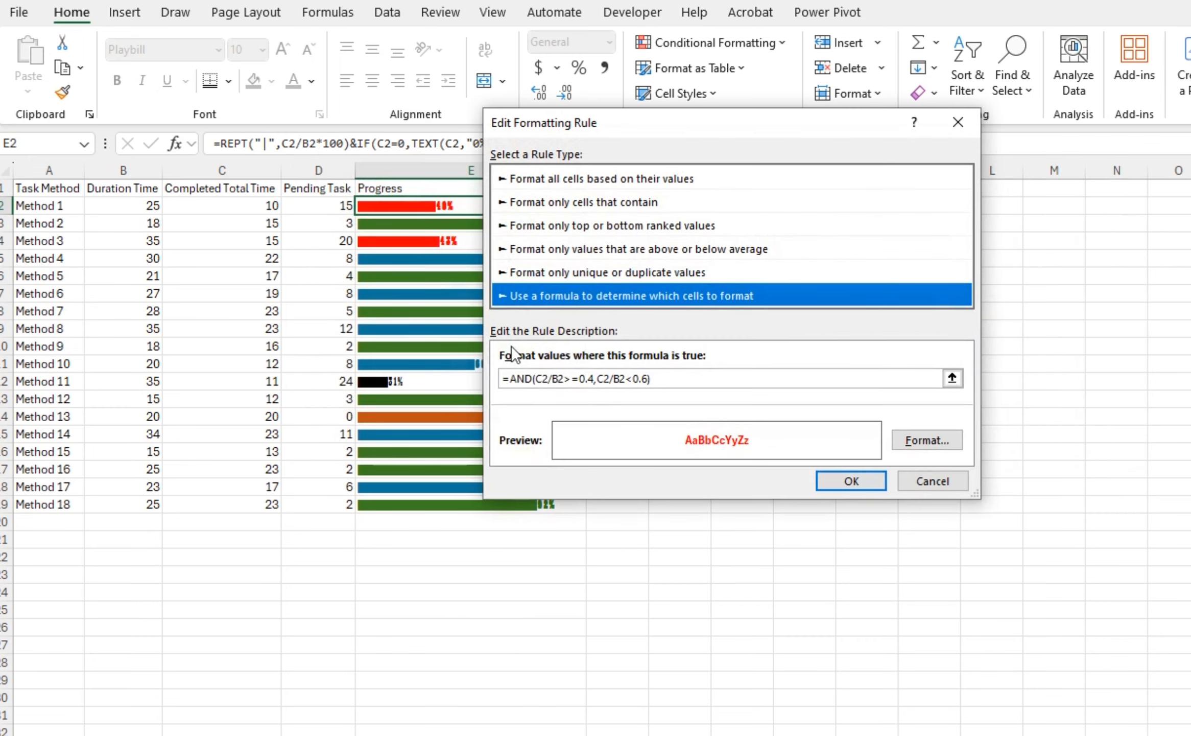
click(587, 378)
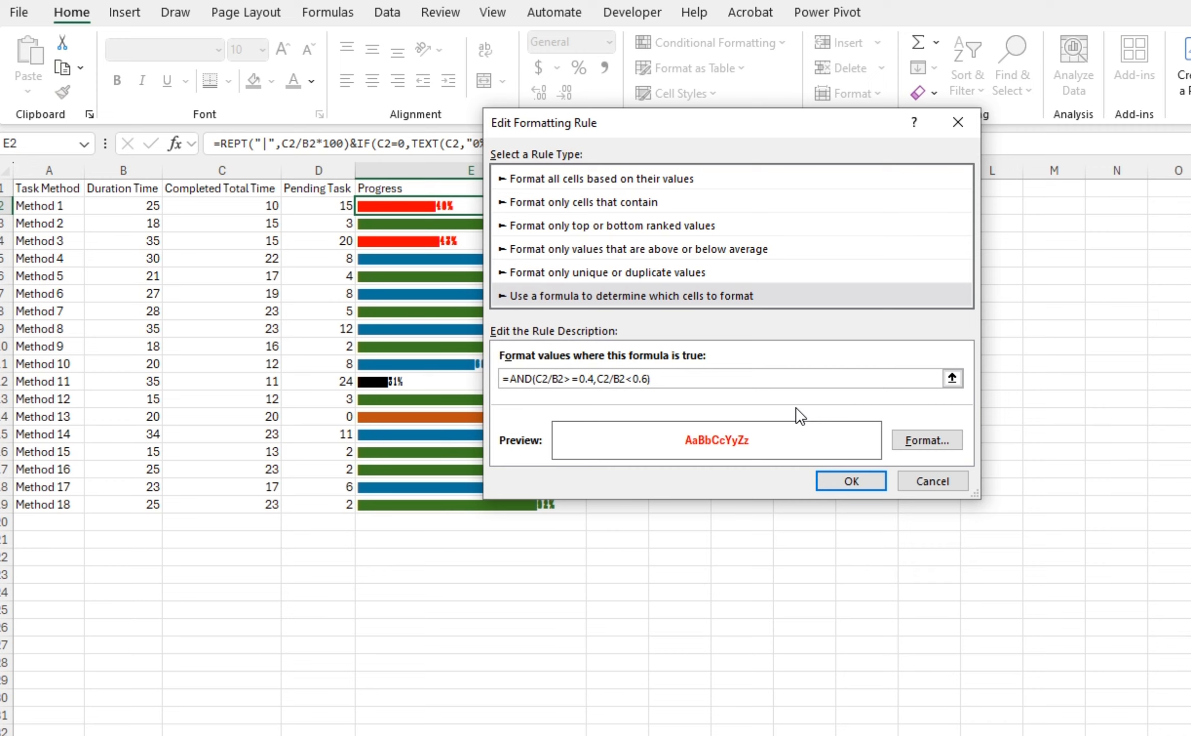
key(Delete)
key(BackSpace)
click(637, 379)
Set the 0–40% rule's font colour to standard yellow, keeping bold, and confirm the rule and the Rules Manager
click(915, 445)
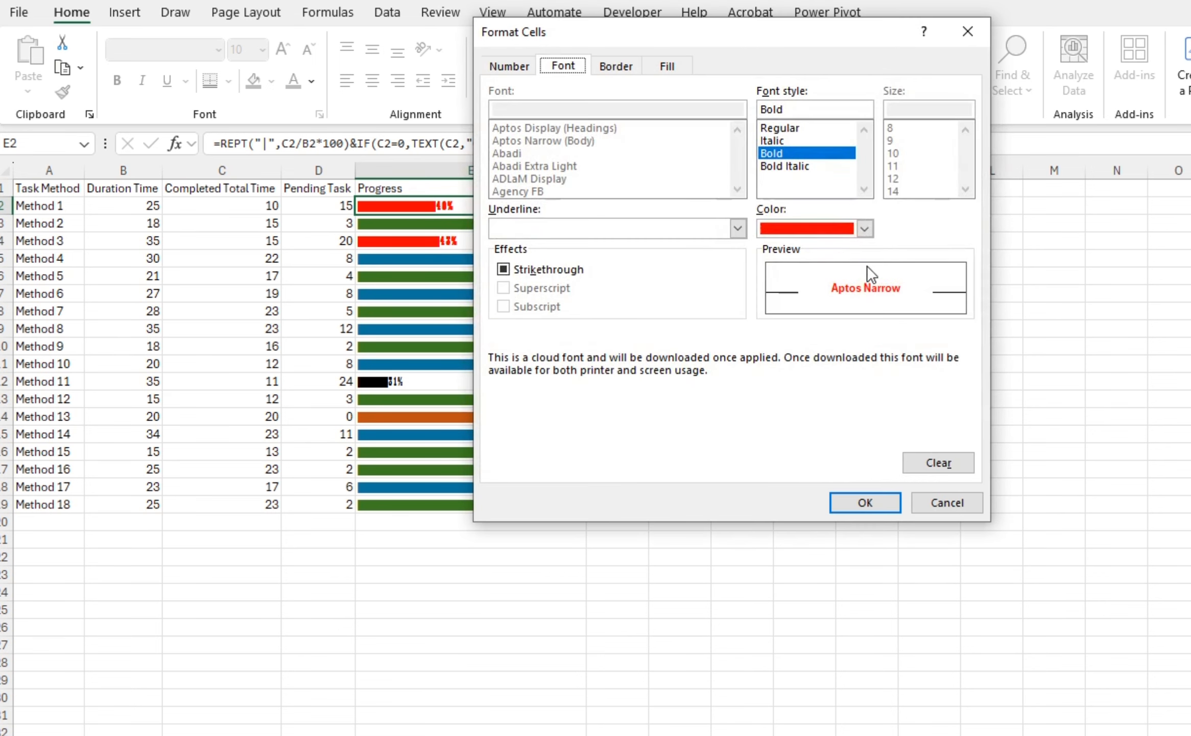
click(865, 230)
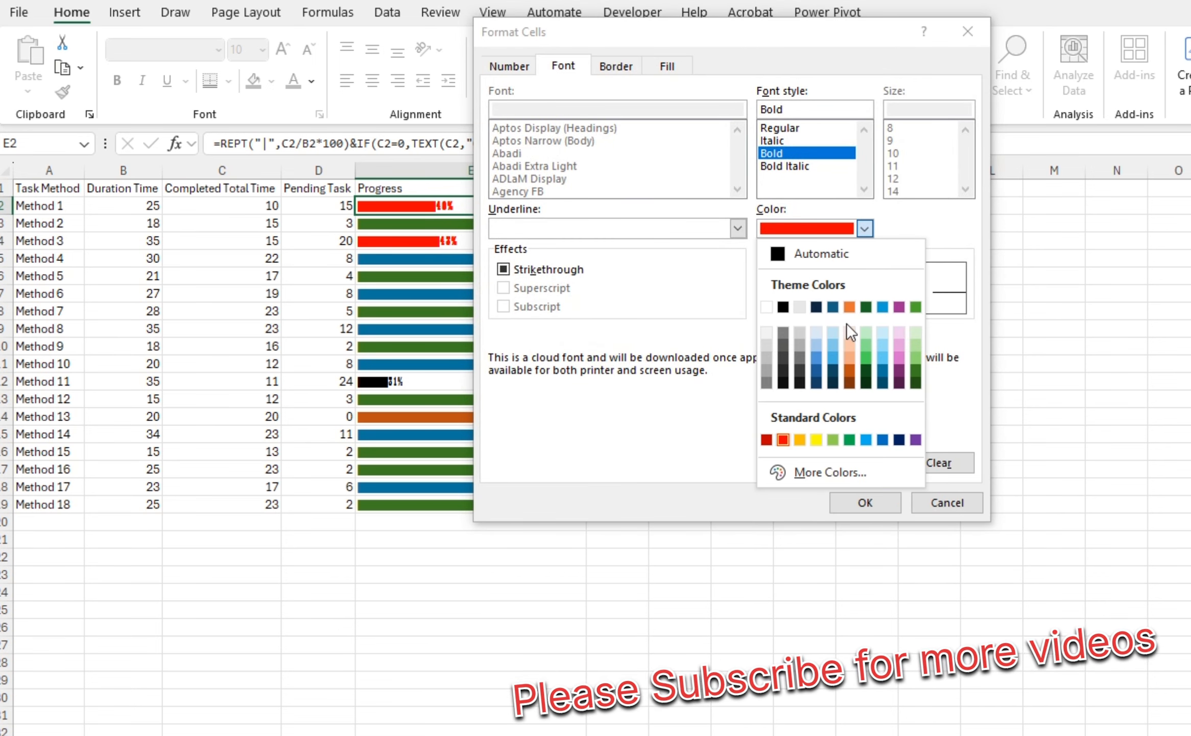
click(815, 440)
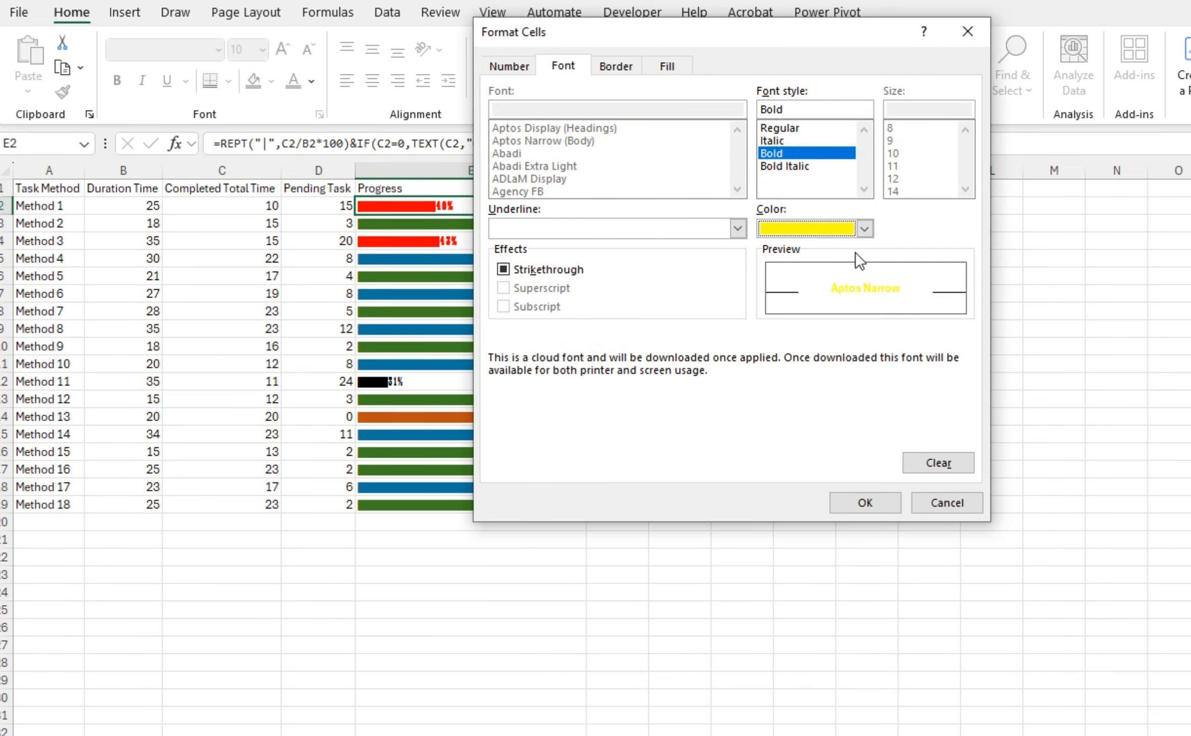
click(787, 167)
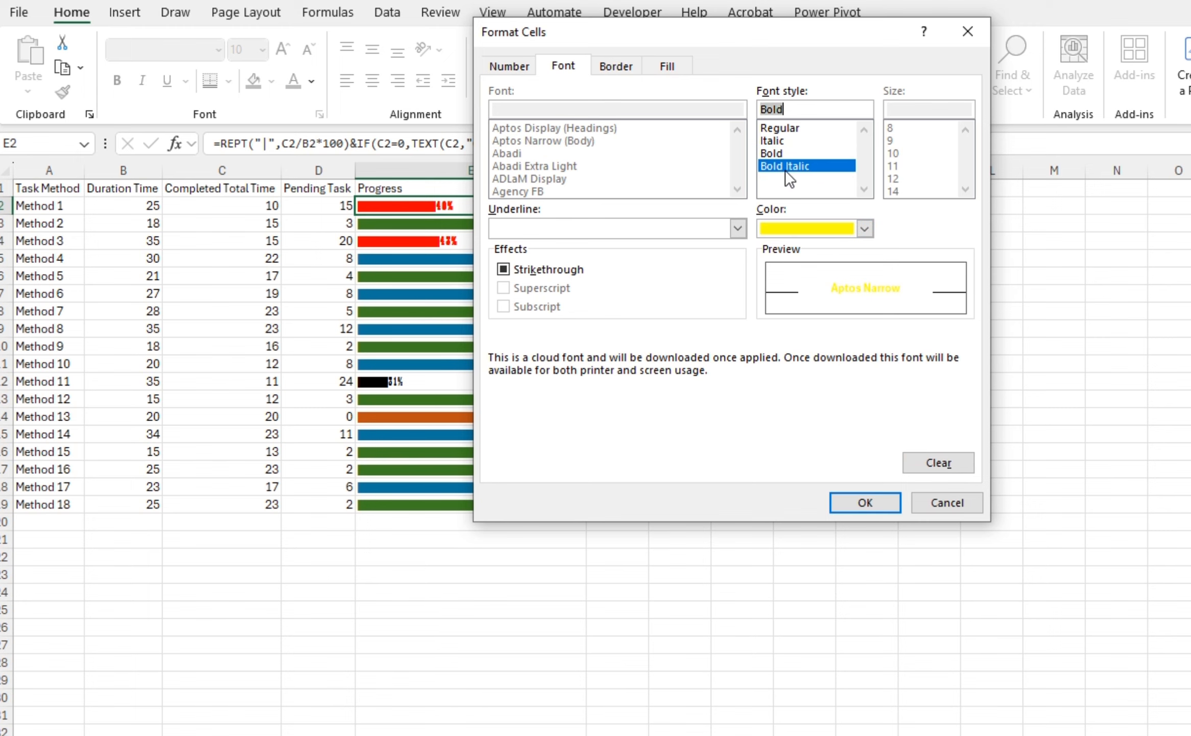
click(787, 154)
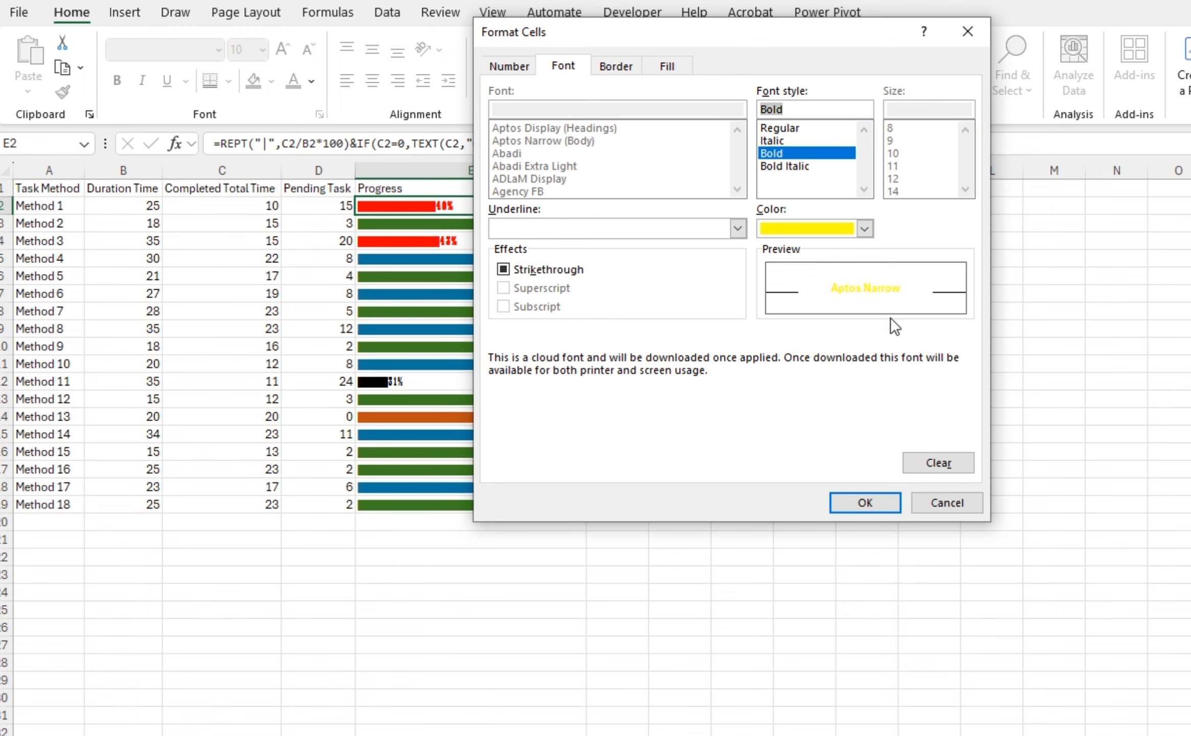
click(869, 500)
click(865, 482)
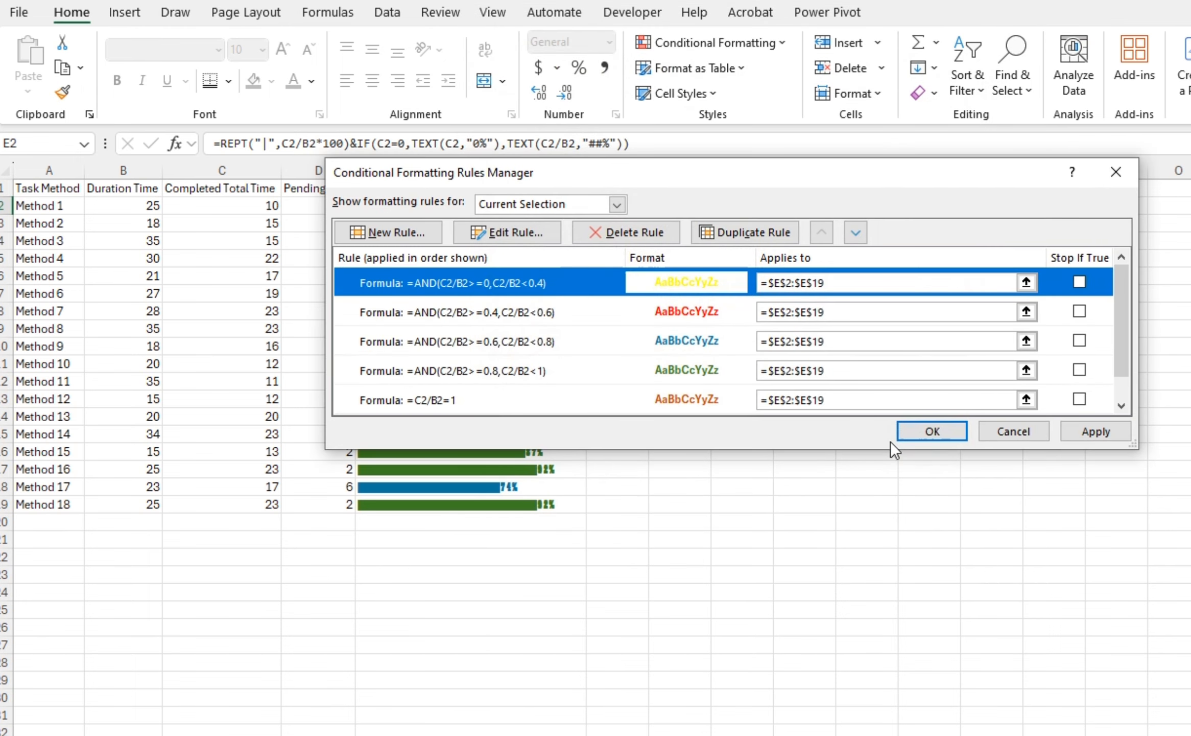
click(925, 429)
Select the header row A1:E1 and apply a bottom border to it
key(ctrl+shift+Down)
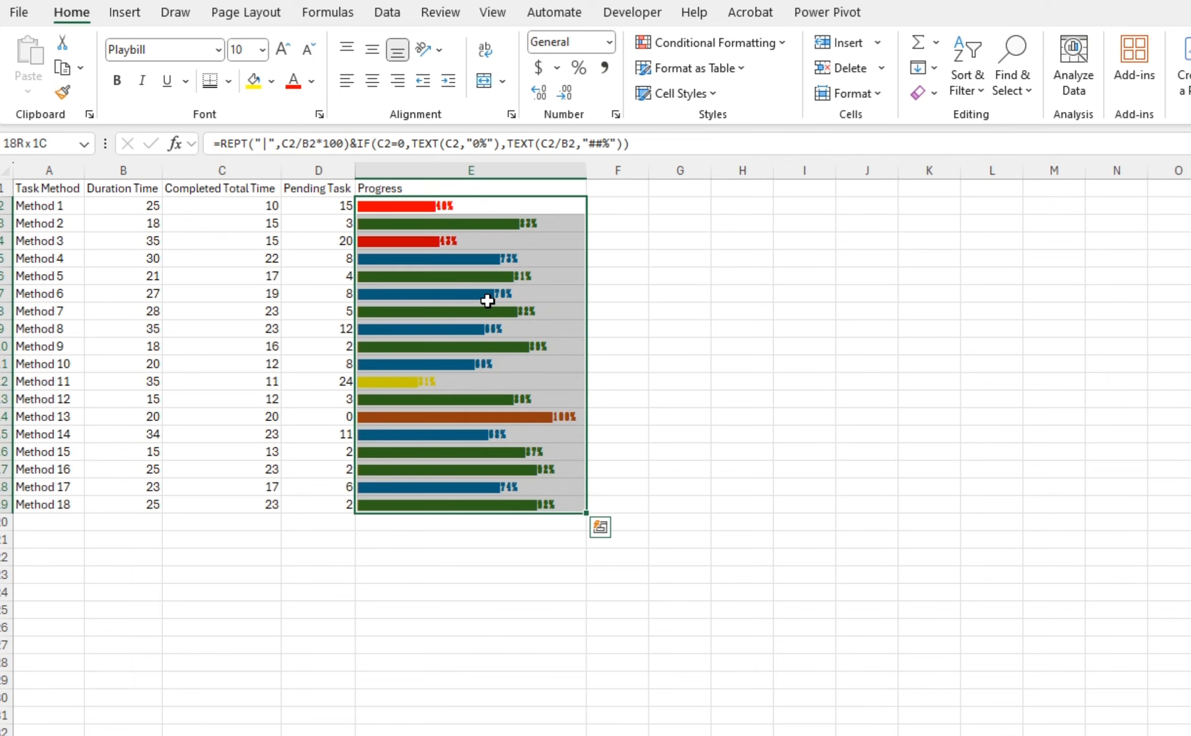
key(ctrl+Up)
key(Down)
key(ctrl+Down)
key(ctrl+Up)
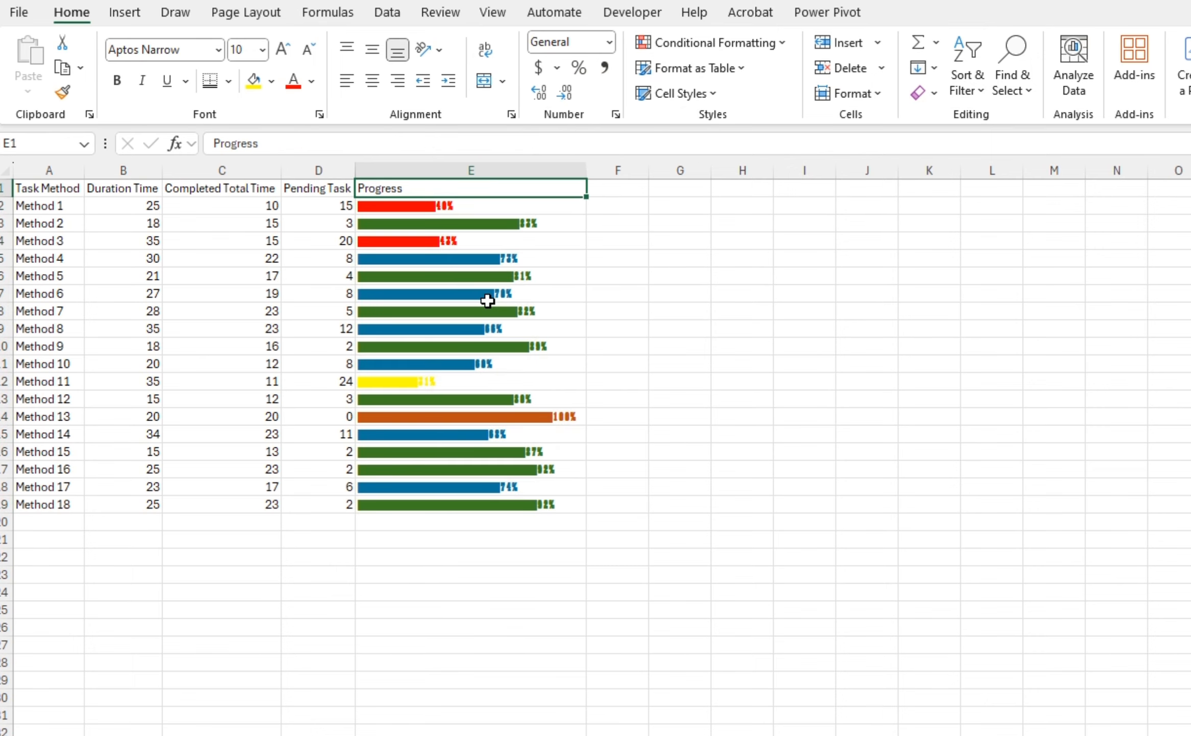
key(ctrl+Left)
key(ctrl+shift+Right)
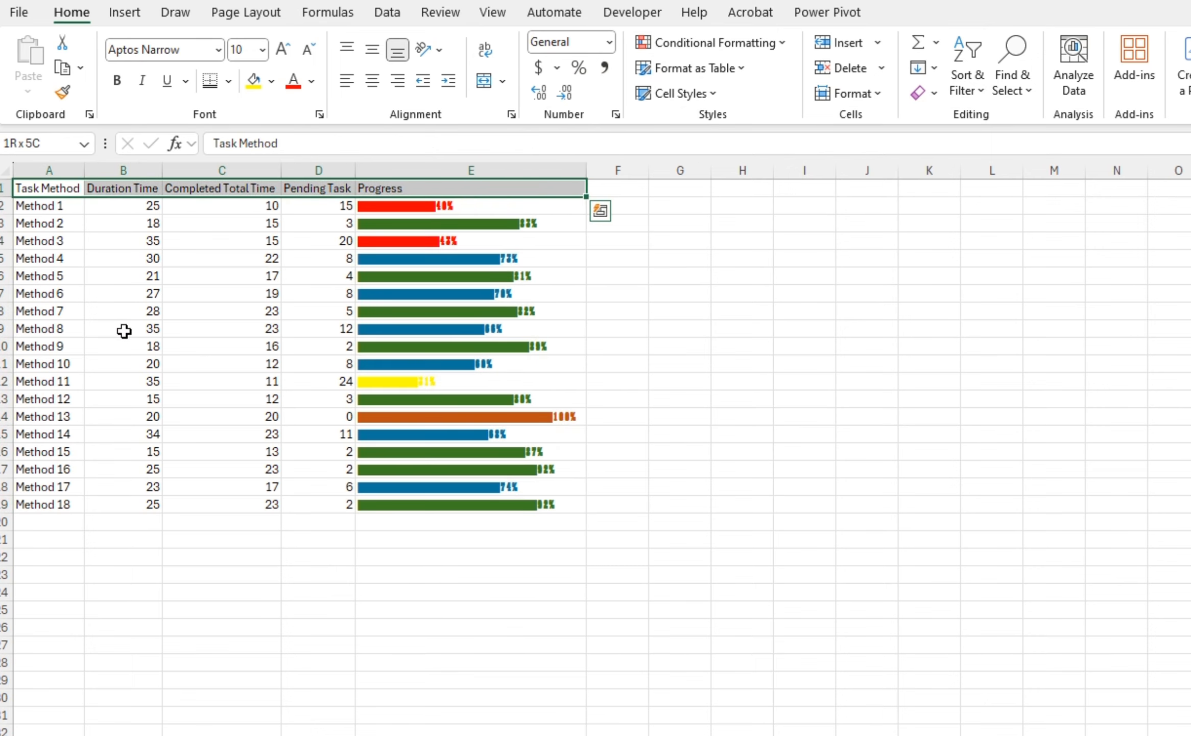
click(210, 80)
click(692, 352)
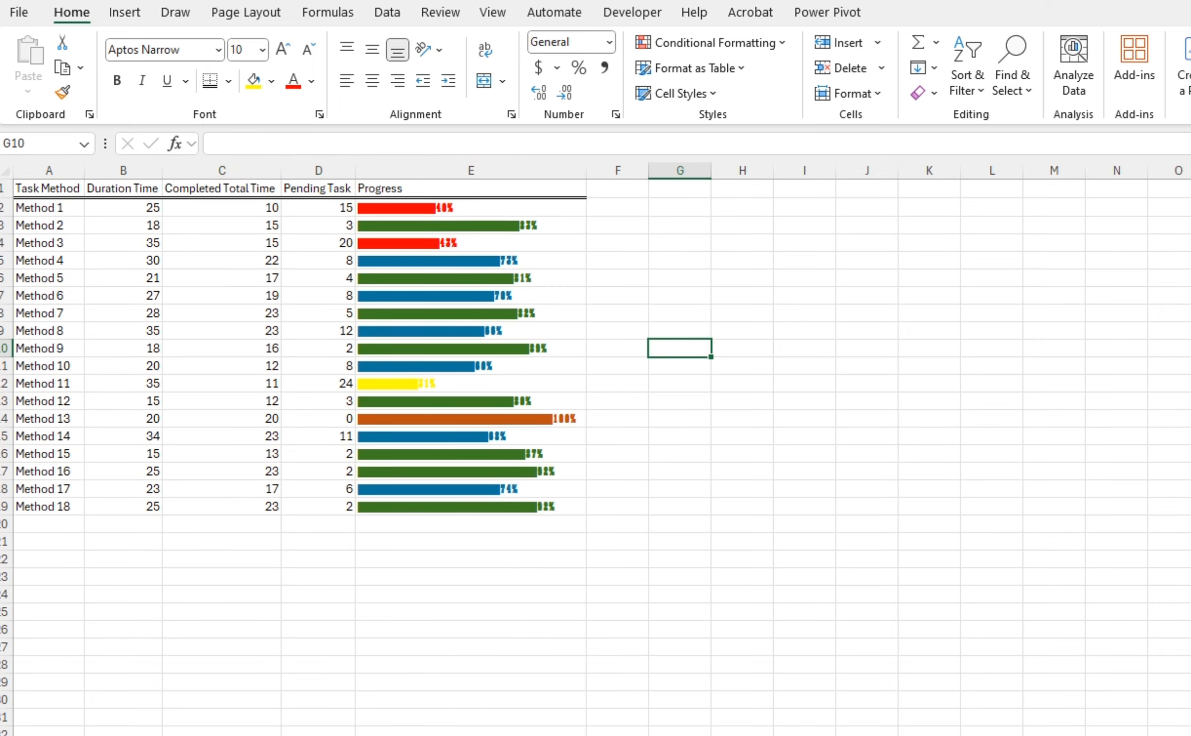
Reselect the header row A1:E1 and fill it with a dark theme colour
key(ctrl+Up)
key(ctrl+Left)
key(ctrl+Left)
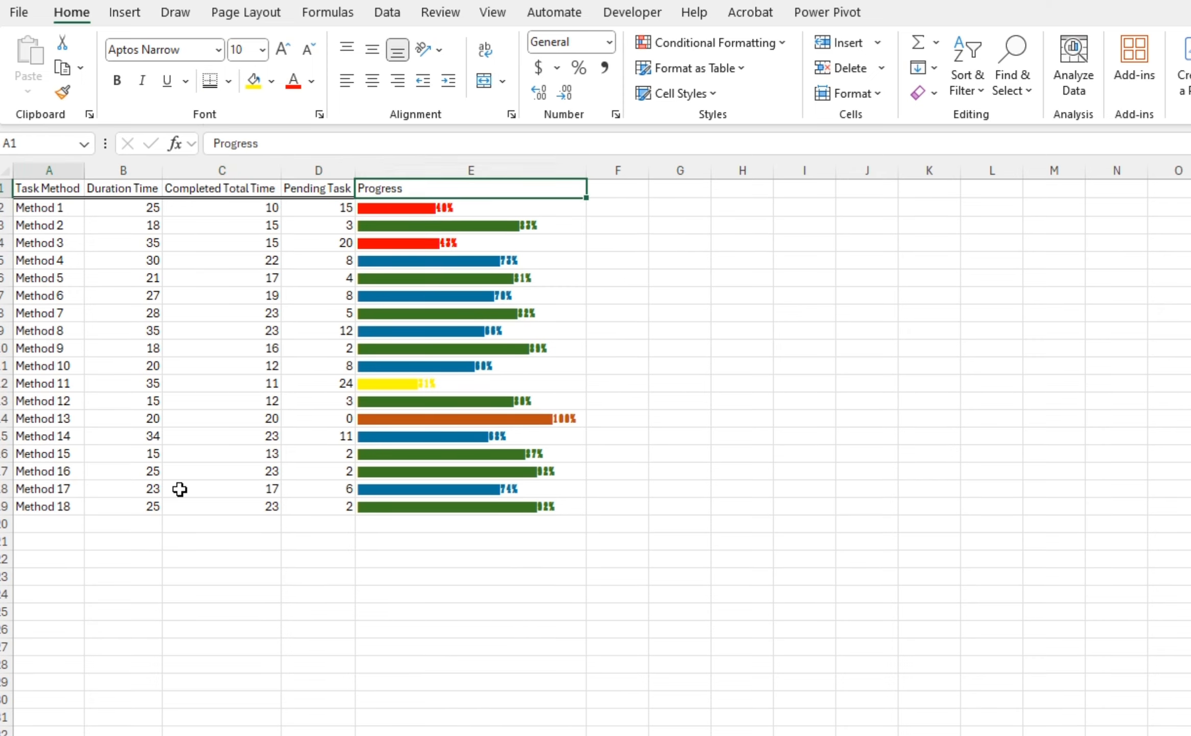
key(ctrl+shift+Right)
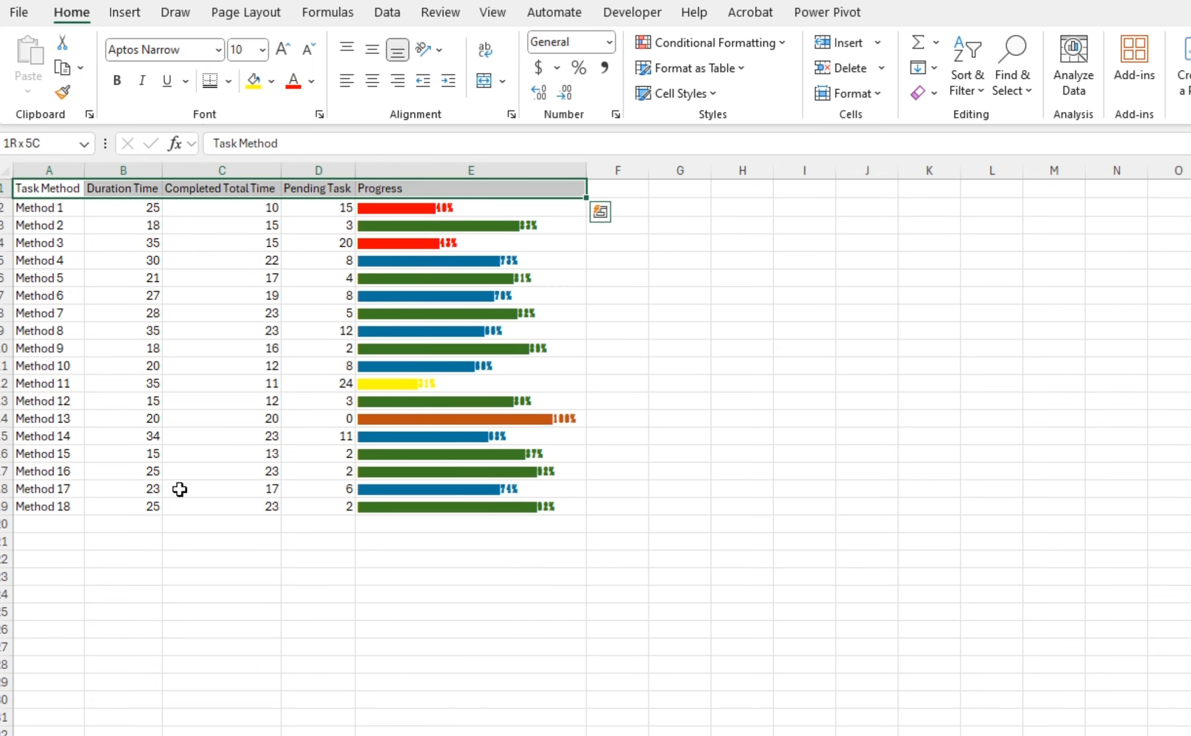
click(271, 81)
click(352, 250)
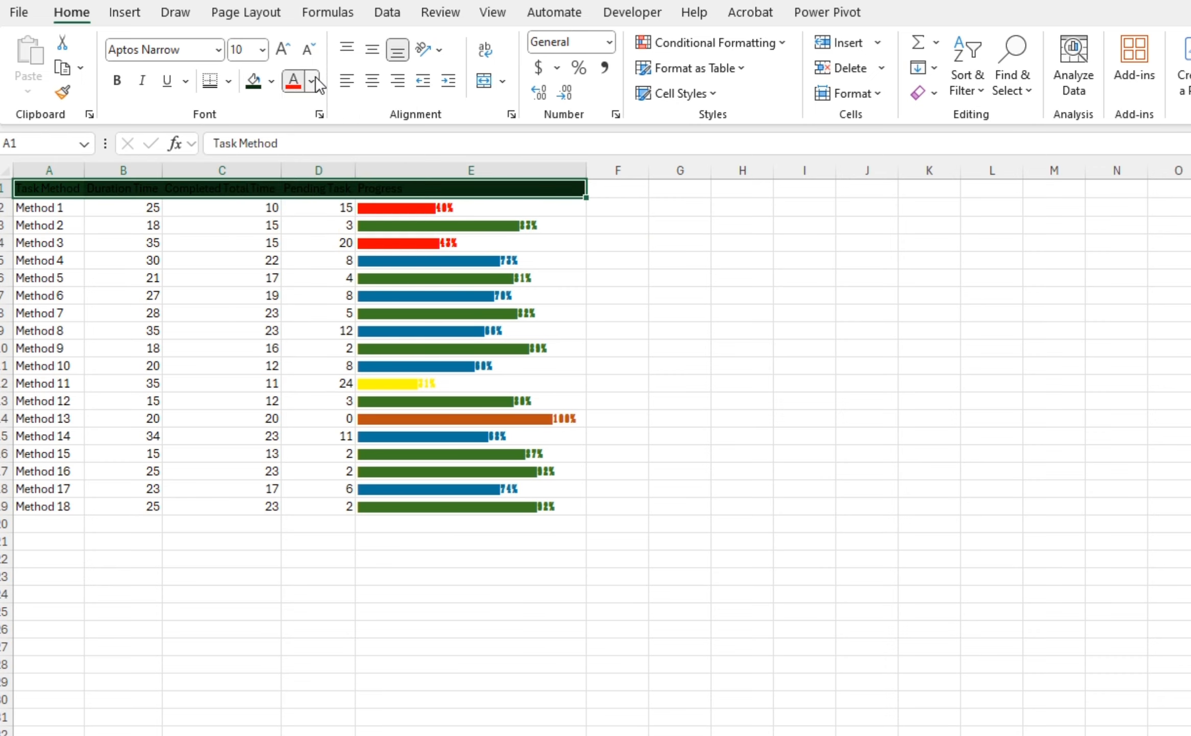